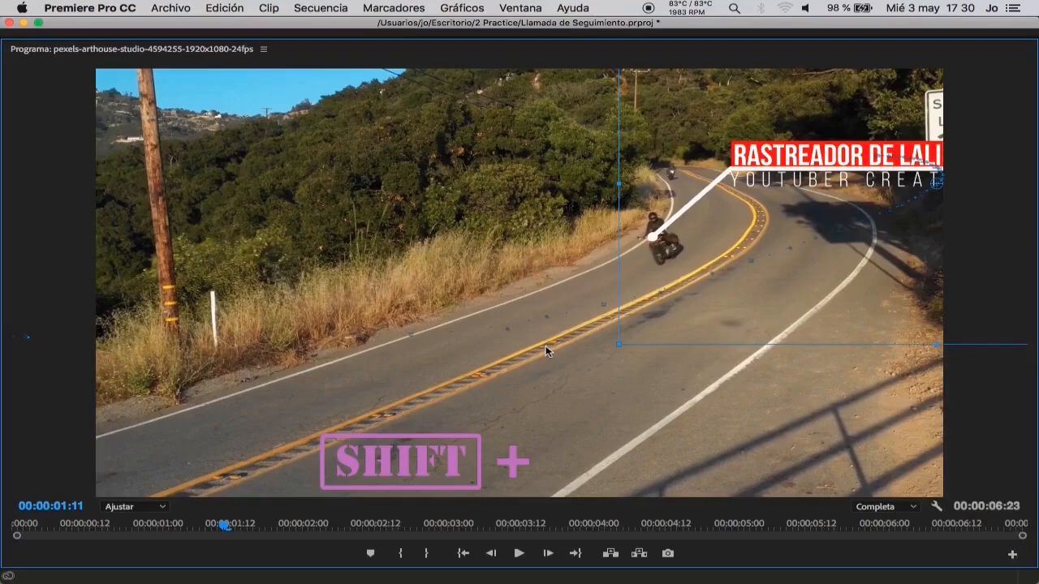
{"action": "key", "text": "shift+Right"}
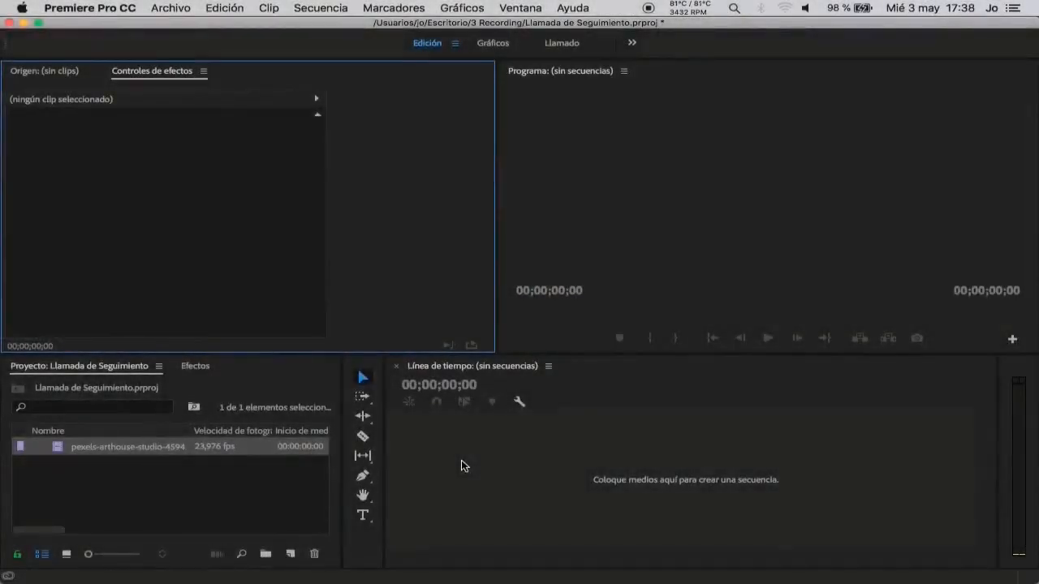
- Create a sequence from the pexels-arthouse-studio motorcycle clip, then preview it and return the playhead to the start
{"action": "left_click_drag", "start_coordinate": [313, 451], "coordinate": [475, 457]}
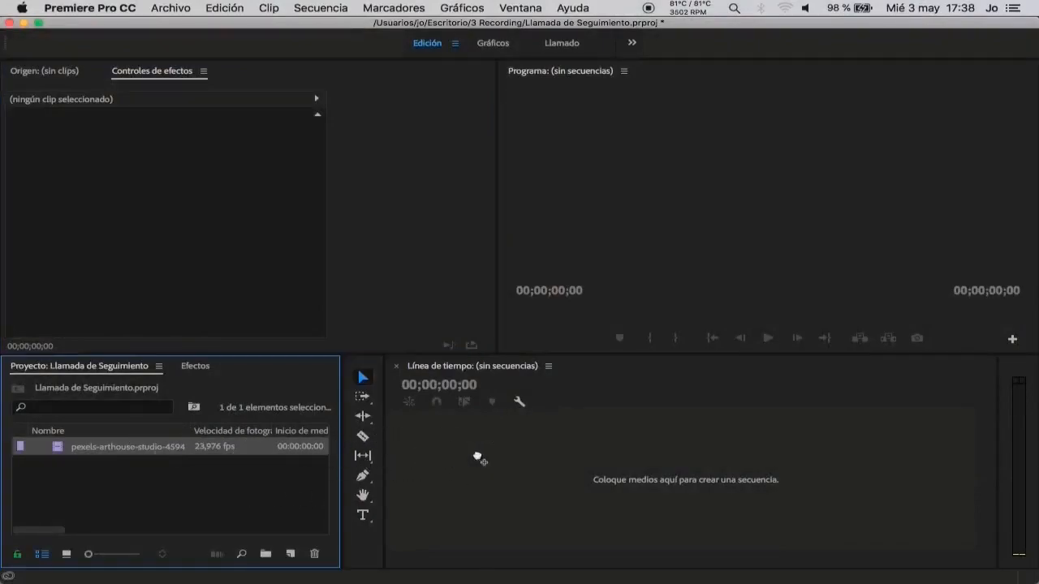
{"action": "left_click", "coordinate": [767, 339]}
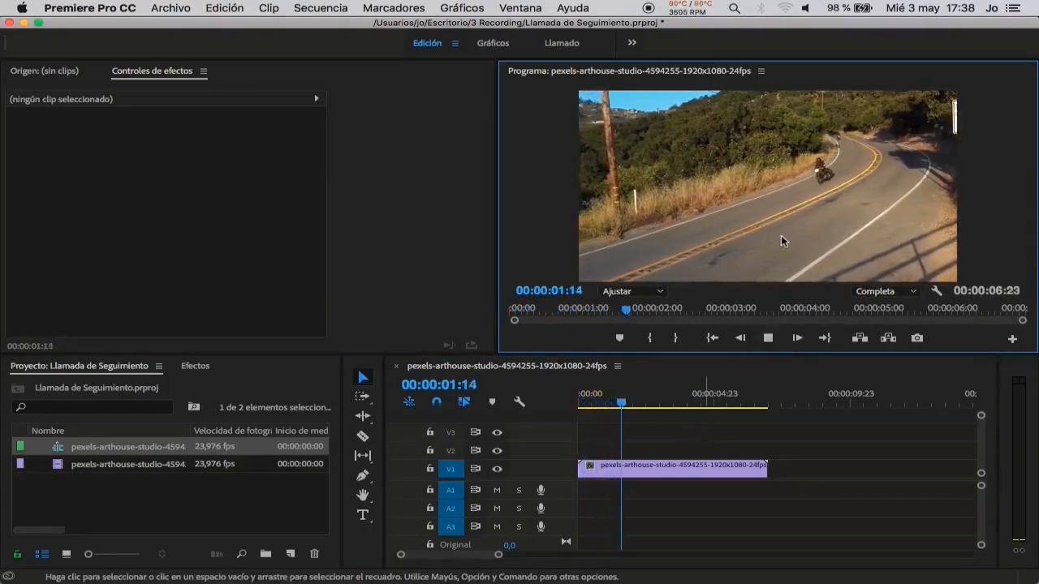
{"action": "key", "text": "space"}
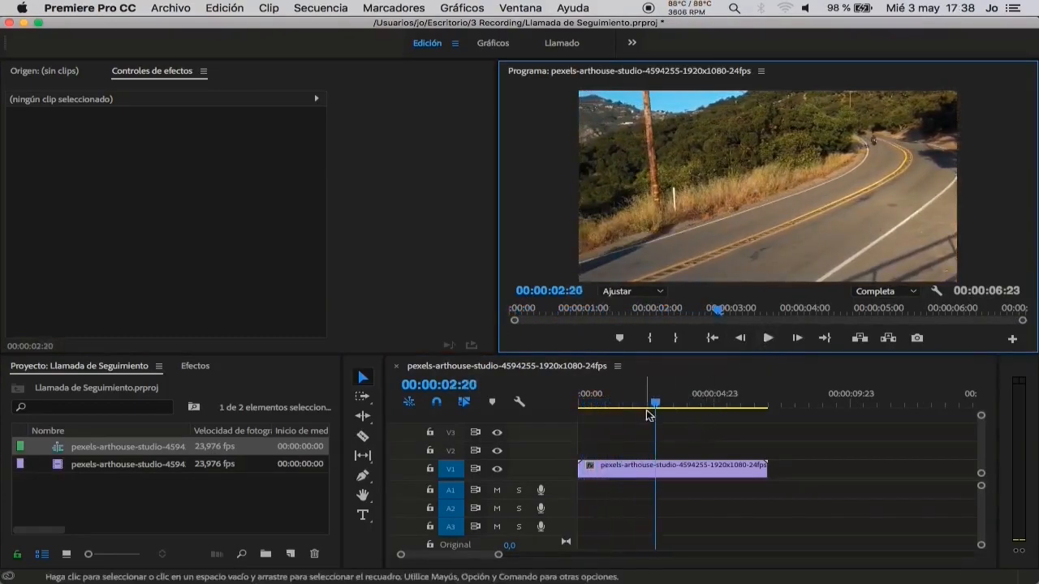
{"action": "left_click_drag", "start_coordinate": [657, 403], "coordinate": [586, 405]}
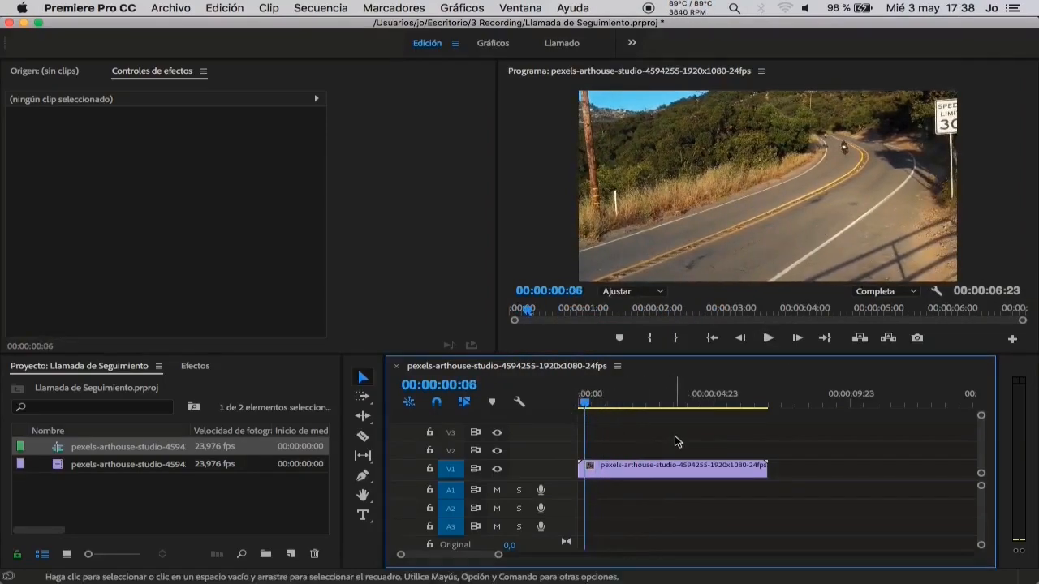
{"action": "left_click", "coordinate": [581, 400]}
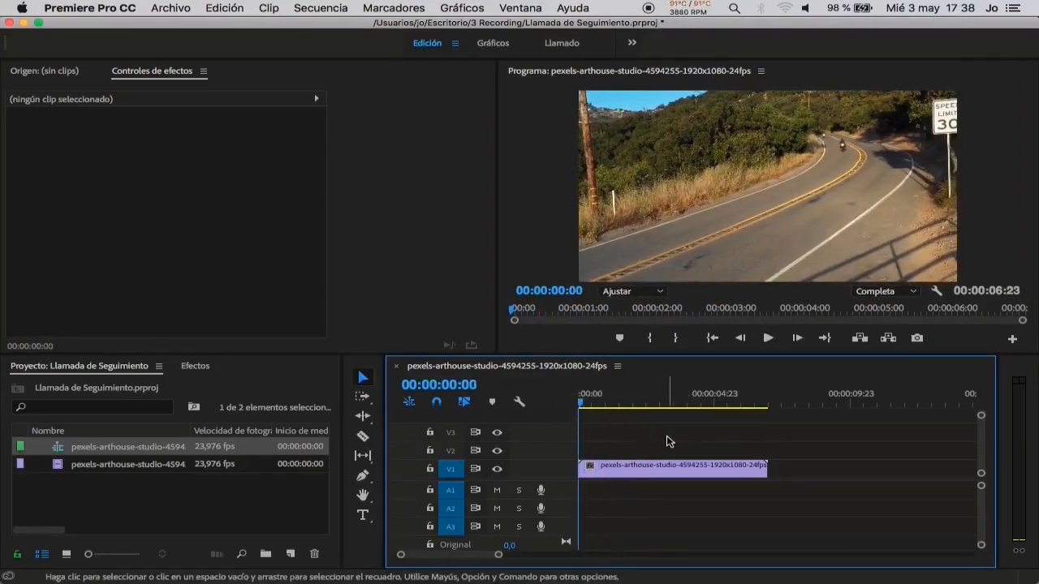
- Add a text layer reading "RASTREADOR DE LALI" over the first frame of the video
{"action": "scroll", "coordinate": [667, 437], "scroll_direction": "up", "scroll_amount": 5}
{"action": "scroll", "coordinate": [668, 436], "scroll_direction": "down", "scroll_amount": 2}
{"action": "scroll", "coordinate": [668, 437], "scroll_direction": "left", "scroll_amount": 3}
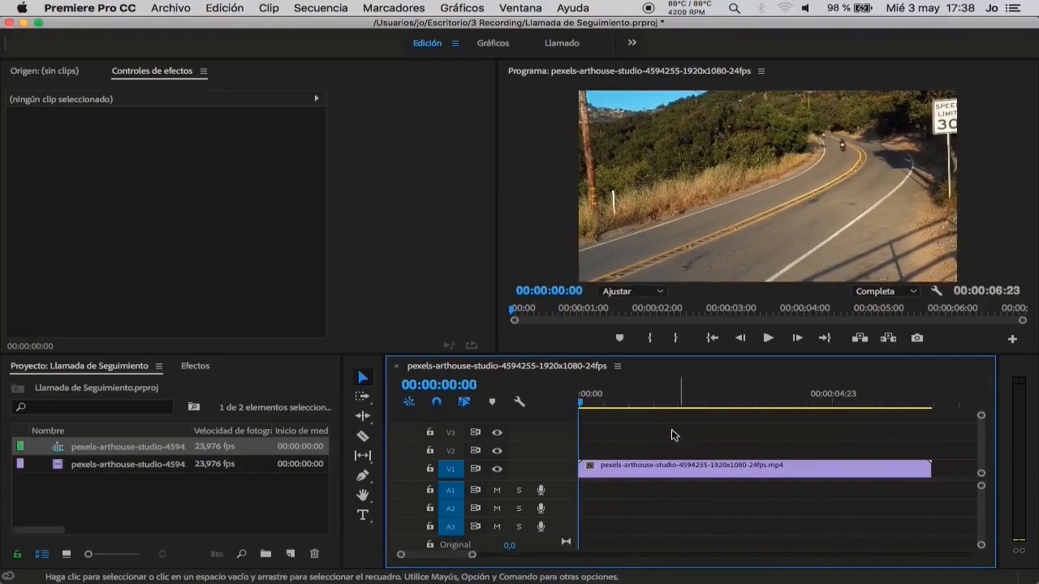
{"action": "left_click", "coordinate": [364, 518]}
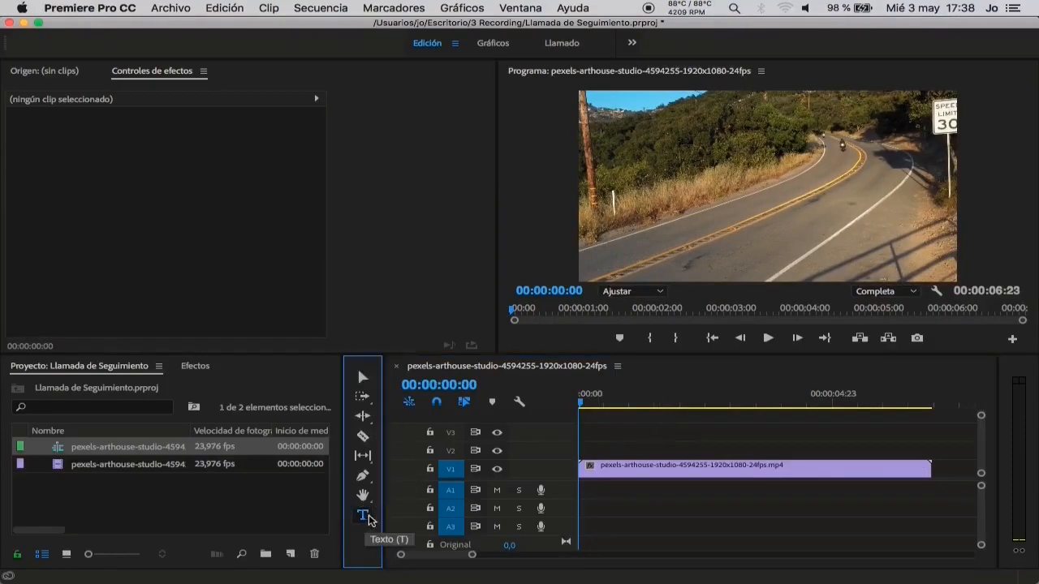
{"action": "left_click", "coordinate": [660, 179]}
{"action": "type", "text": "RASTREADOR"}
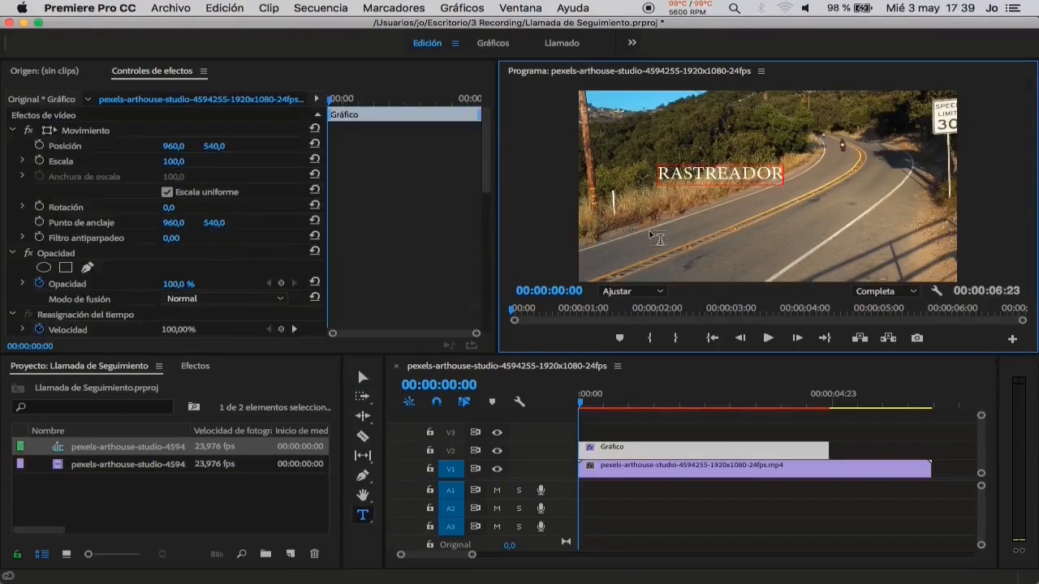
{"action": "type", "text": " DE LALI"}
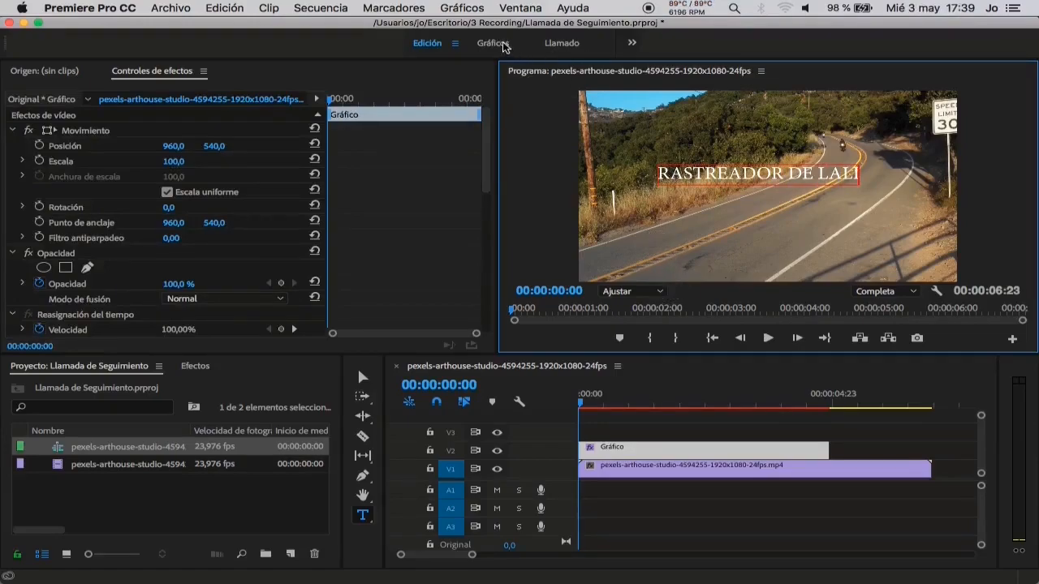
- Switch to the Graphics workspace and set the whole "RASTREADOR DE LALI" text to the Bebas Neue Bold font
{"action": "left_click", "coordinate": [529, 215]}
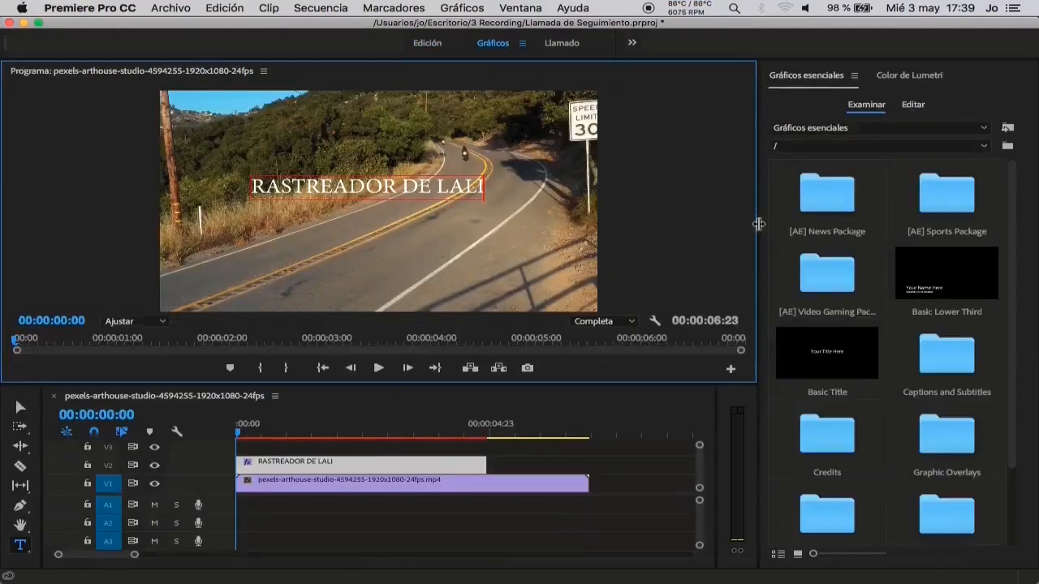
{"action": "left_click", "coordinate": [851, 92]}
{"action": "left_click", "coordinate": [912, 105]}
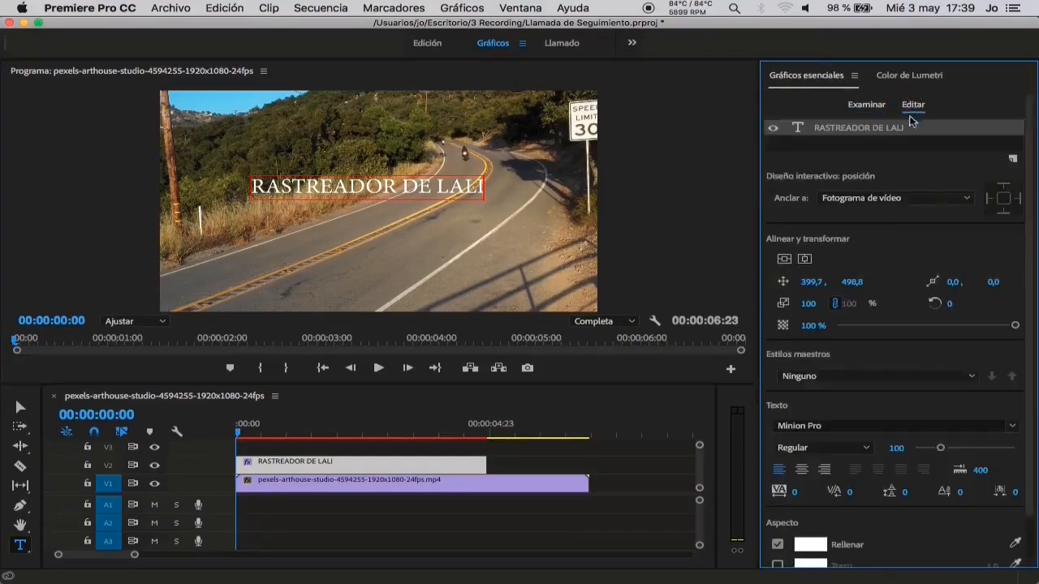
{"action": "left_click", "coordinate": [448, 186]}
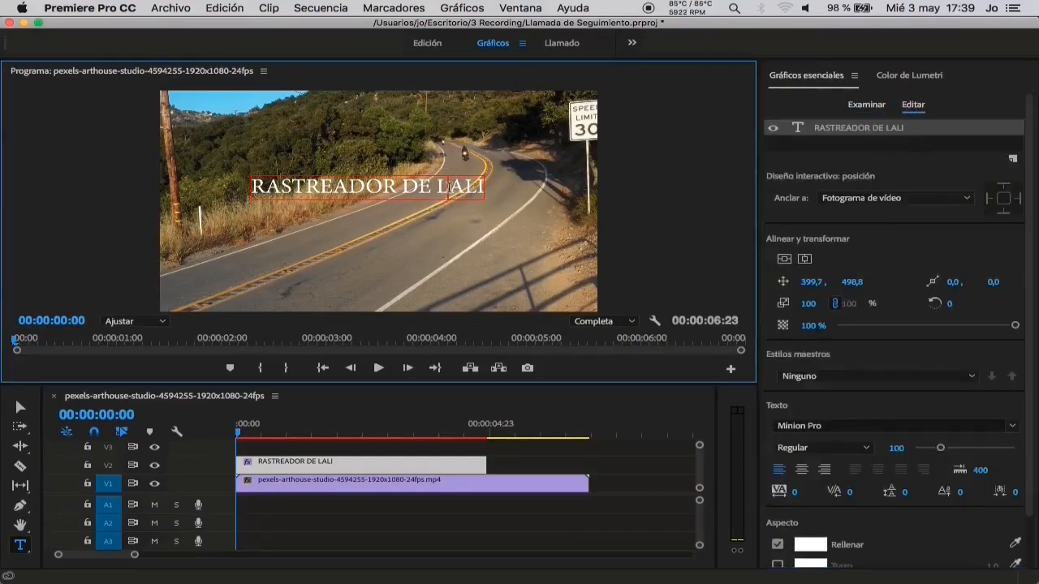
{"action": "key", "text": "super+a"}
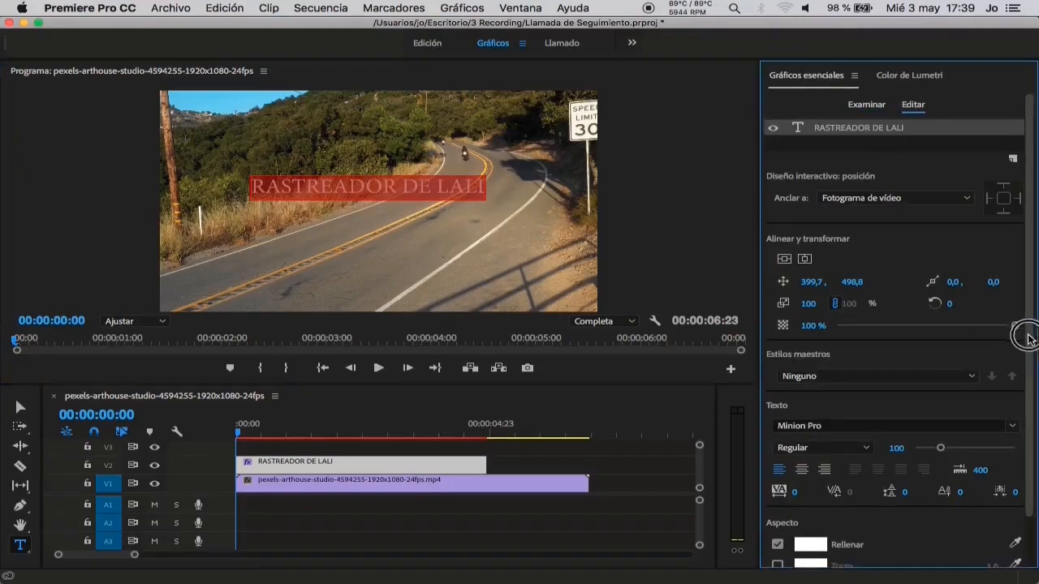
{"action": "left_click_drag", "start_coordinate": [1026, 337], "coordinate": [1026, 395]}
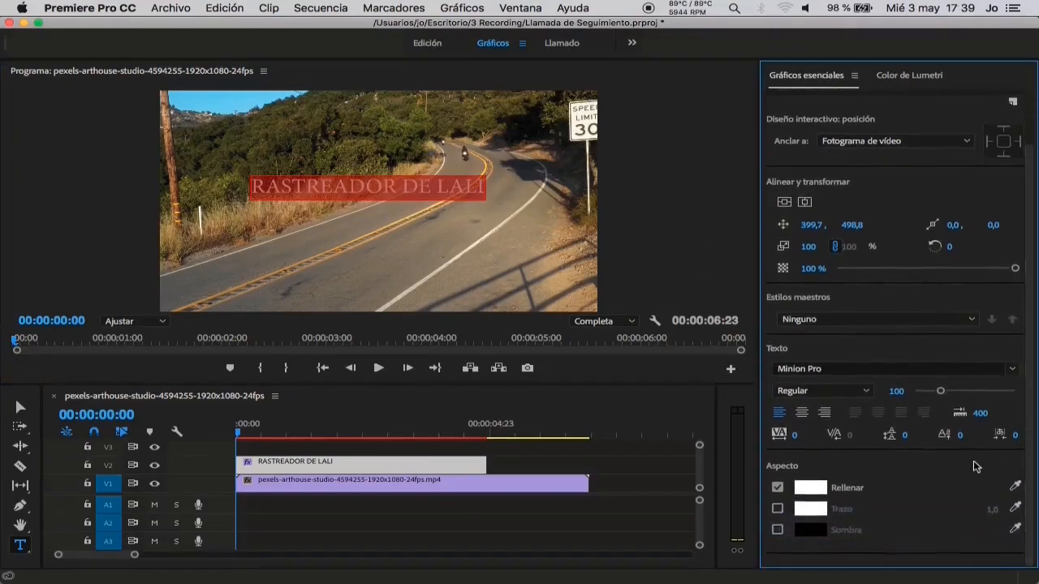
{"action": "left_click", "coordinate": [880, 370]}
{"action": "type", "text": "beb"}
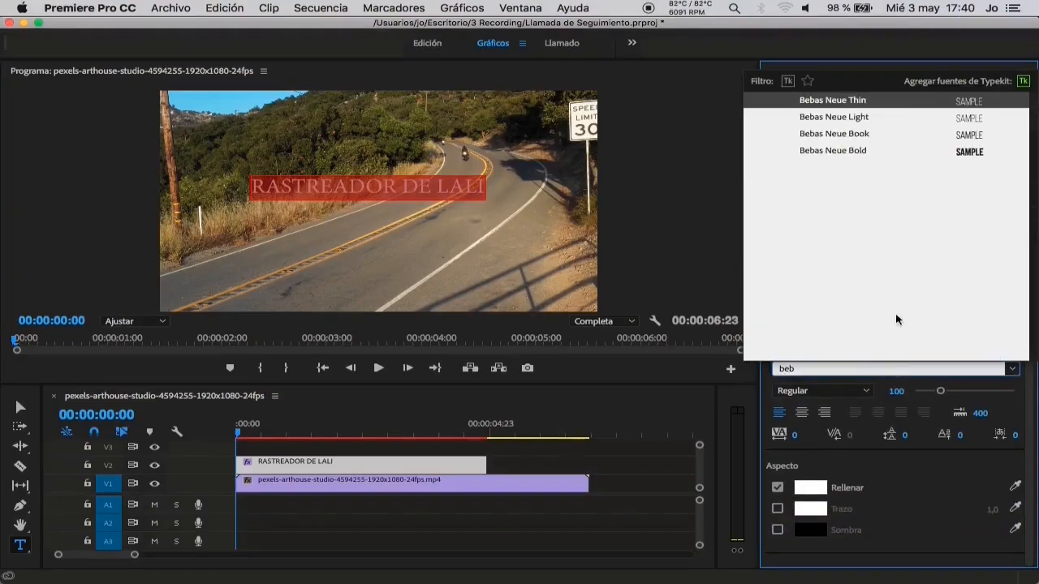
{"action": "left_click", "coordinate": [850, 151]}
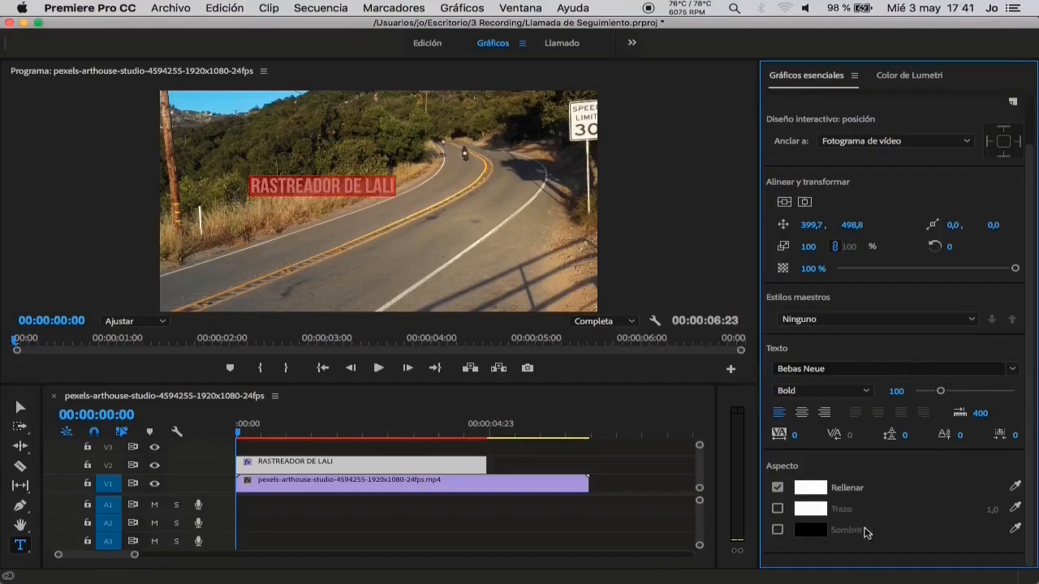
- Add a rectangle shape to the title graphic and move its layer beneath the text layer
{"action": "scroll", "coordinate": [1021, 250], "scroll_direction": "up", "scroll_amount": 3}
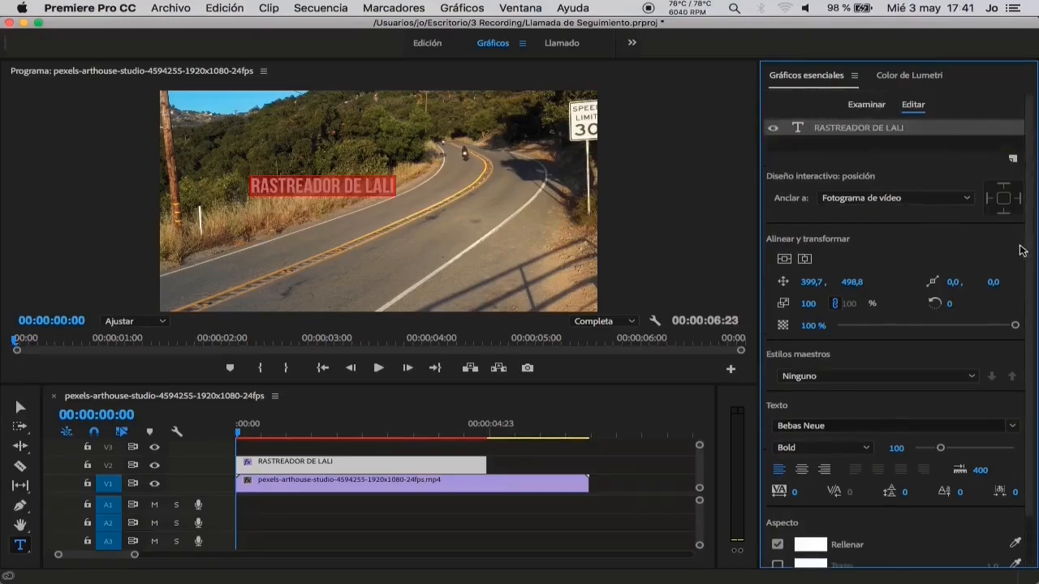
{"action": "left_click", "coordinate": [1014, 160]}
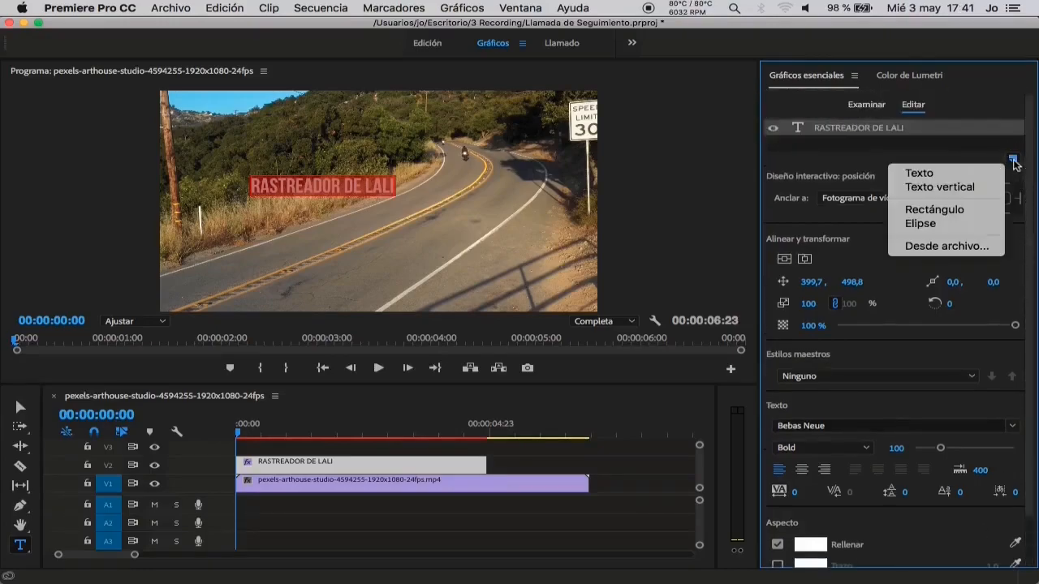
{"action": "left_click", "coordinate": [940, 211]}
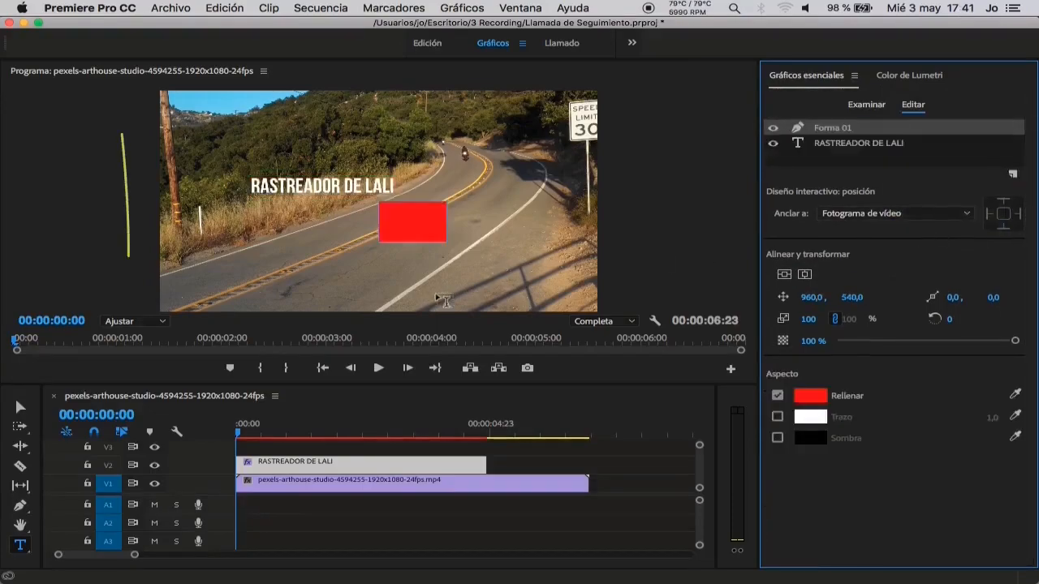
{"action": "left_click", "coordinate": [156, 322]}
{"action": "left_click", "coordinate": [130, 384]}
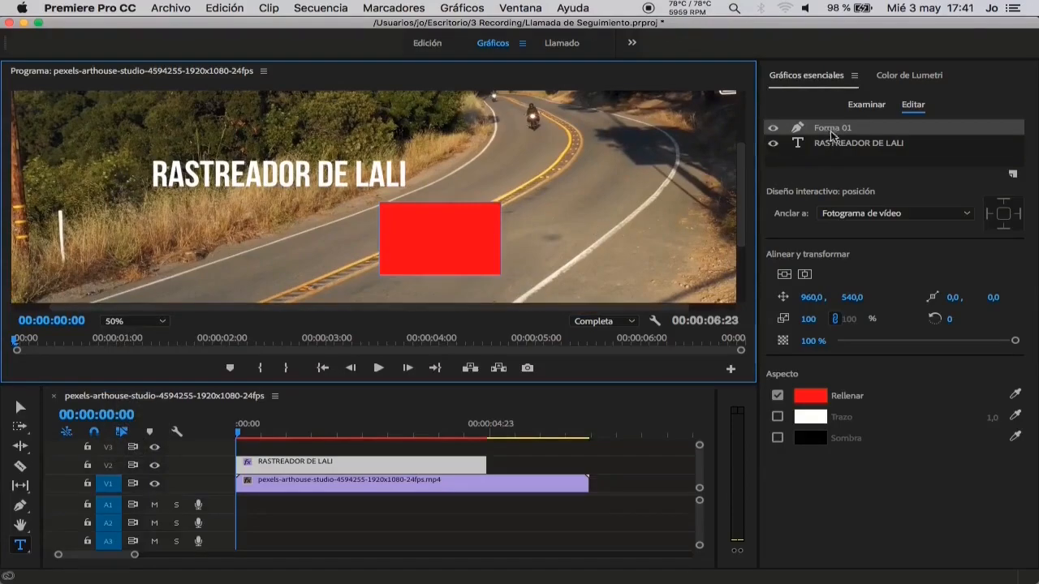
{"action": "left_click_drag", "start_coordinate": [836, 133], "coordinate": [829, 159]}
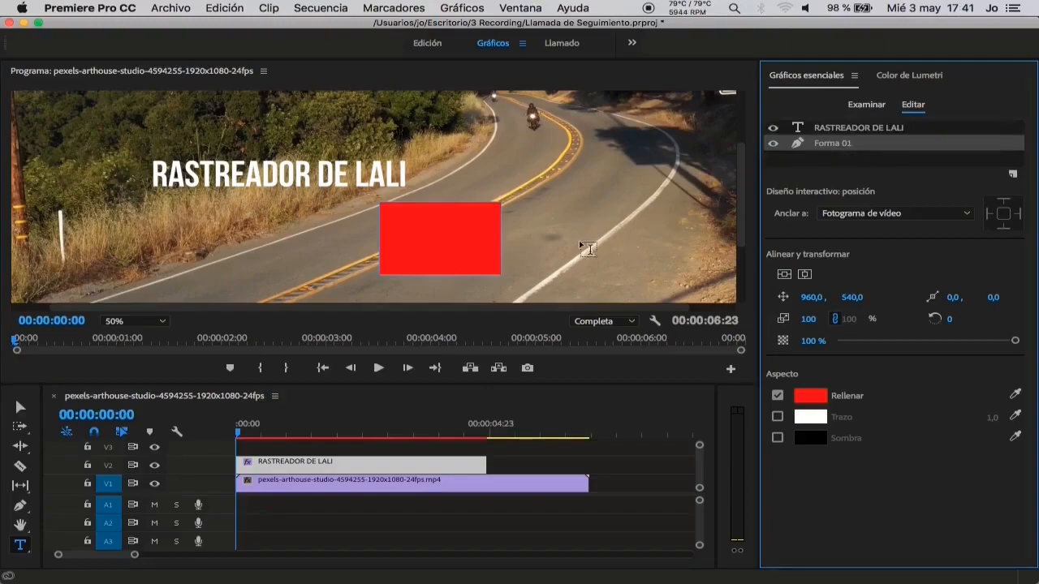
- Move the red rectangle behind "RASTREADOR DE LALI" and resize its sides to fit closely around the text
{"action": "key", "text": "v"}
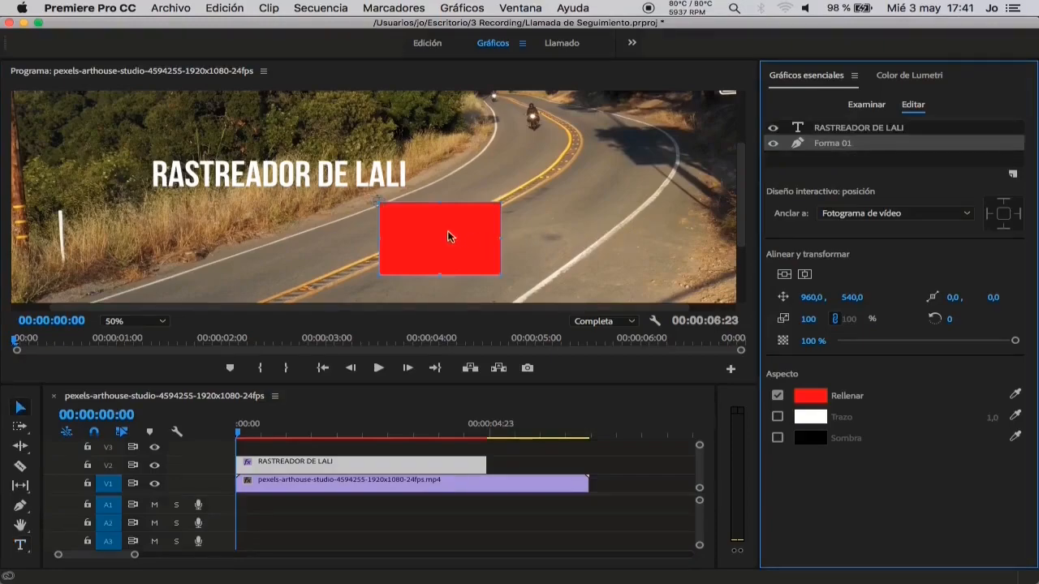
{"action": "left_click_drag", "start_coordinate": [444, 238], "coordinate": [275, 172]}
{"action": "left_click_drag", "start_coordinate": [212, 174], "coordinate": [146, 174]}
{"action": "left_click_drag", "start_coordinate": [333, 178], "coordinate": [410, 174]}
{"action": "mouse_move", "coordinate": [277, 211]}
{"action": "left_mouse_down"}
{"action": "mouse_move", "coordinate": [274, 182]}
{"action": "mouse_move", "coordinate": [276, 191]}
{"action": "left_mouse_up"}
{"action": "left_click_drag", "start_coordinate": [410, 138], "coordinate": [408, 160]}
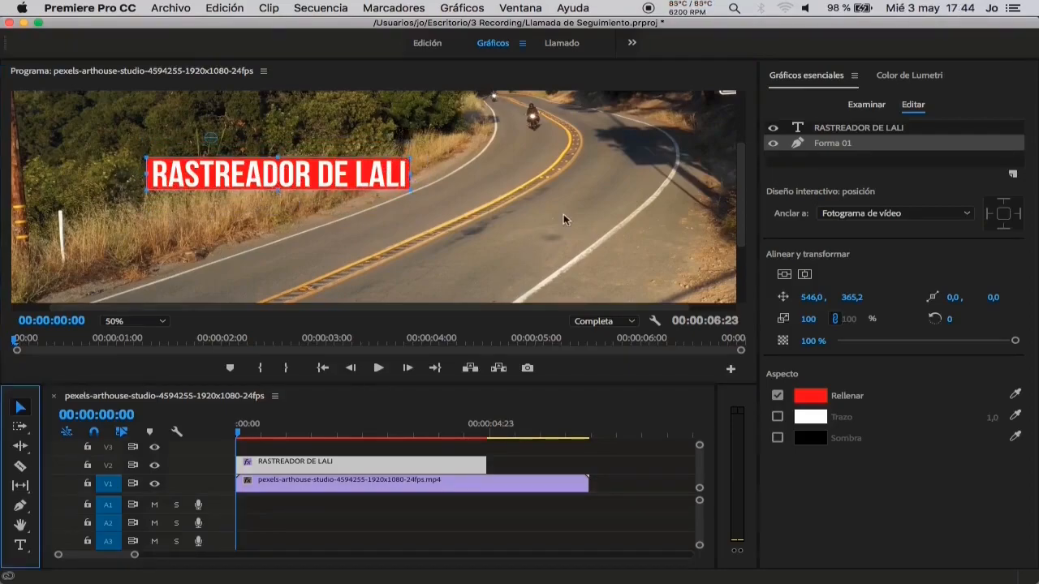
- Add a second text layer reading "YOUTUBER CREATOR" in the same graphic, below the red title
{"action": "key", "text": "t"}
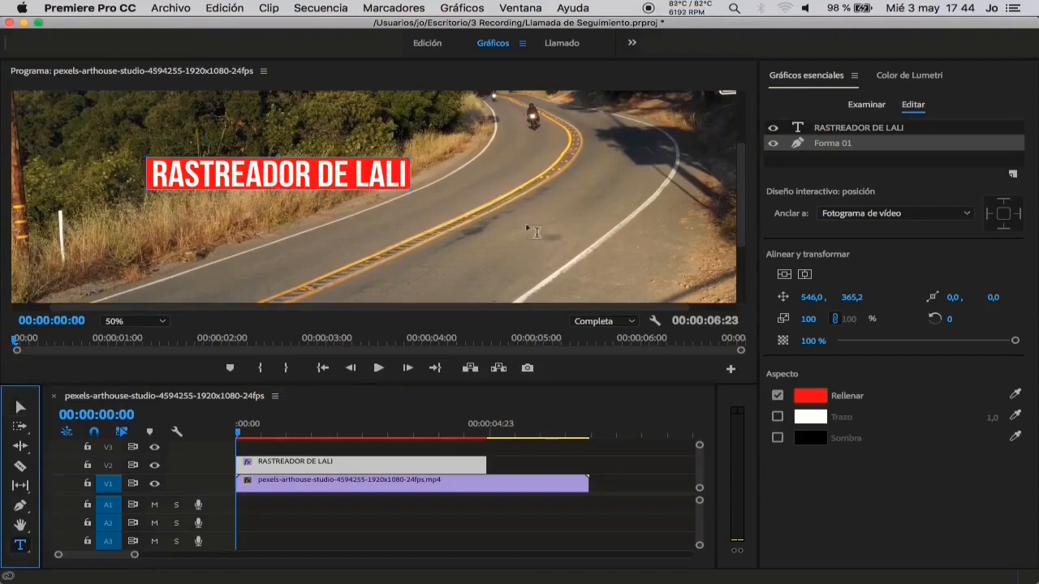
{"action": "left_click", "coordinate": [389, 216]}
{"action": "type", "text": "YOUTUBER"}
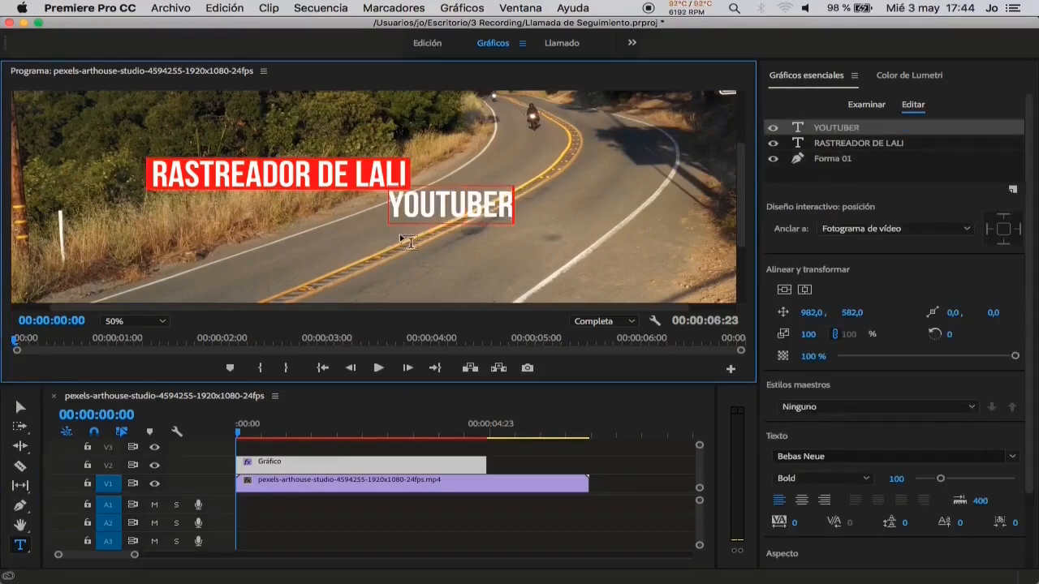
{"action": "type", "text": " CREATOR"}
- Set all of the "YOUTUBER CREATOR" text to the Book font style with a size of 70
{"action": "left_click", "coordinate": [535, 207]}
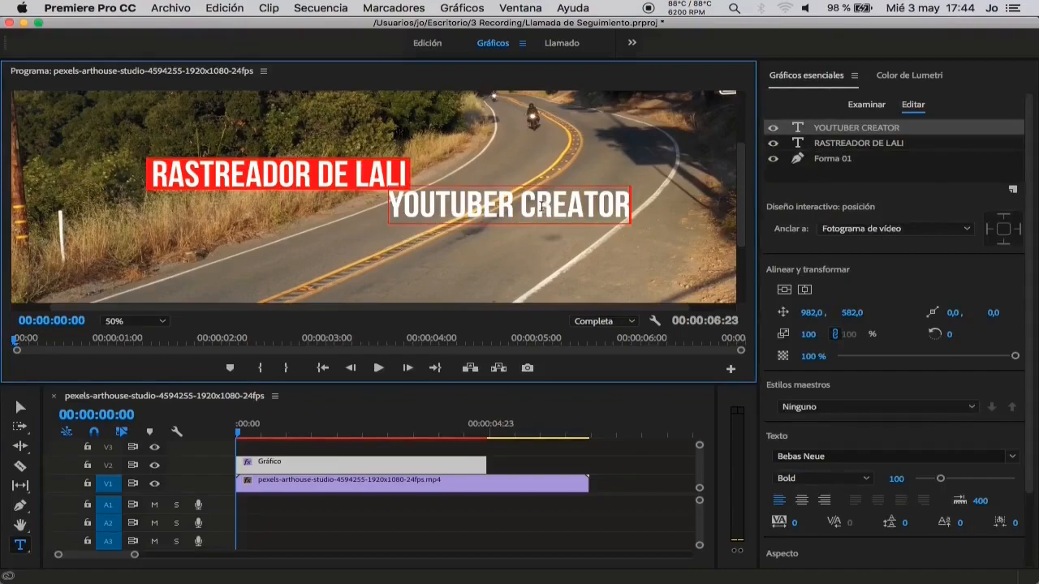
{"action": "key", "text": "super+a"}
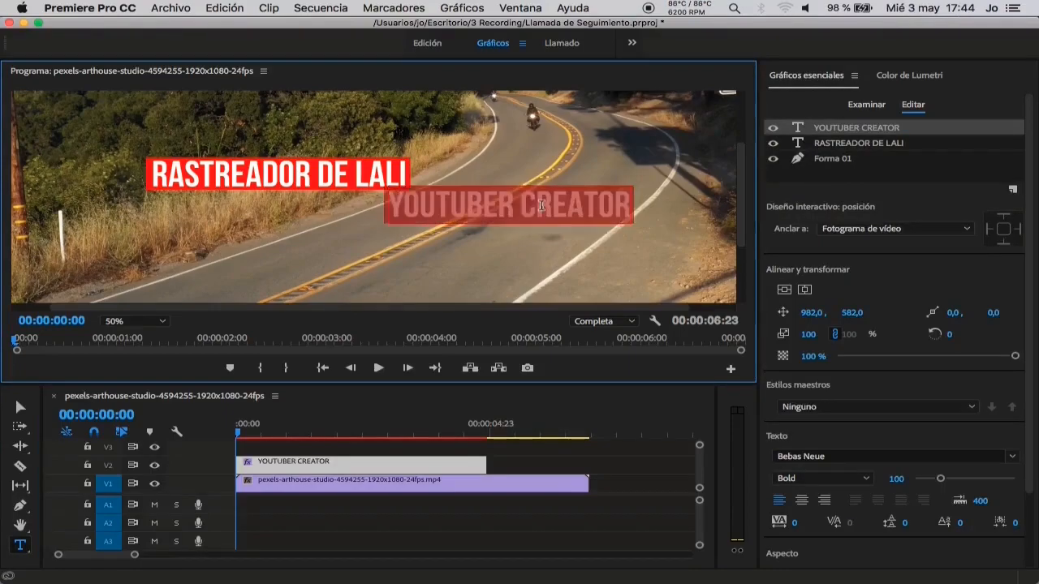
{"action": "left_click", "coordinate": [864, 480]}
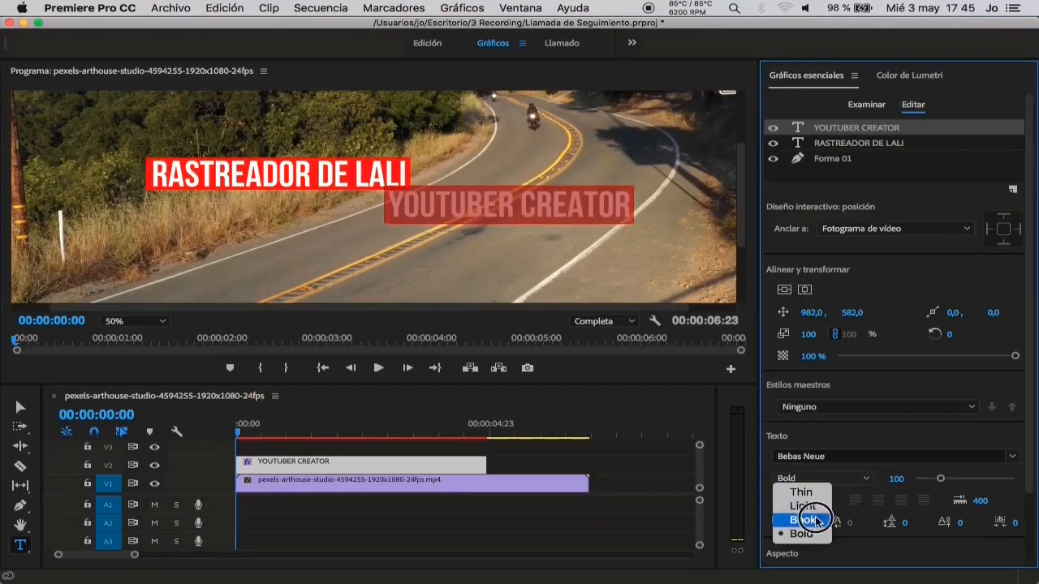
{"action": "key", "text": "Escape"}
{"action": "left_click", "coordinate": [863, 483]}
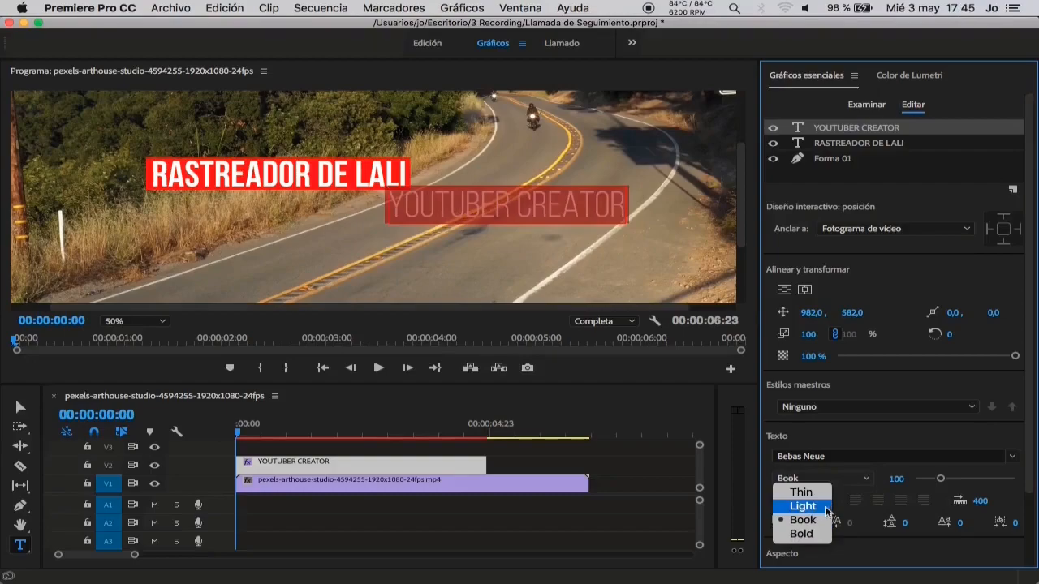
{"action": "left_click", "coordinate": [849, 440]}
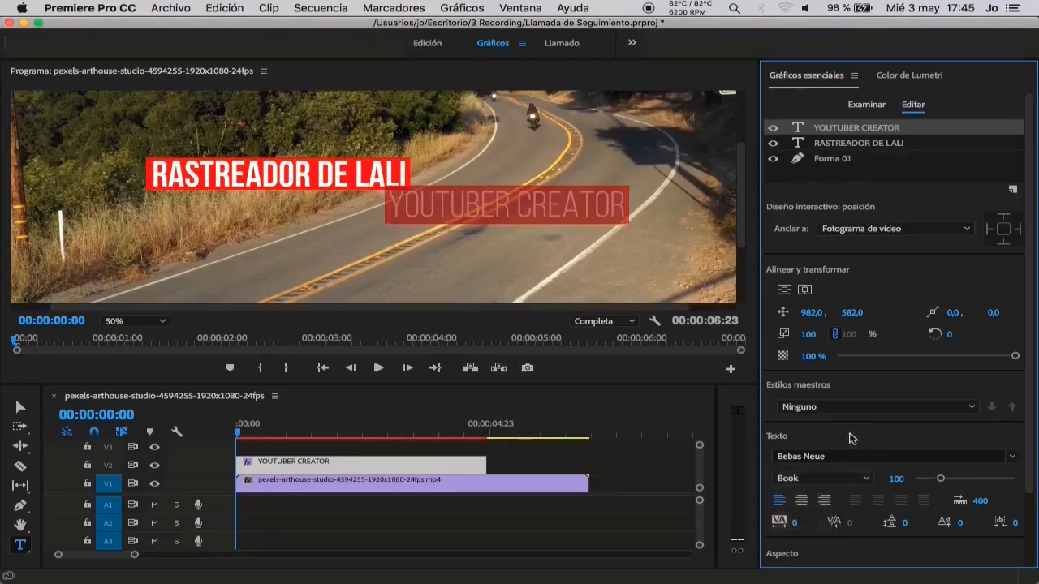
{"action": "left_click", "coordinate": [894, 478]}
{"action": "type", "text": "70"}
{"action": "key", "text": "Return"}
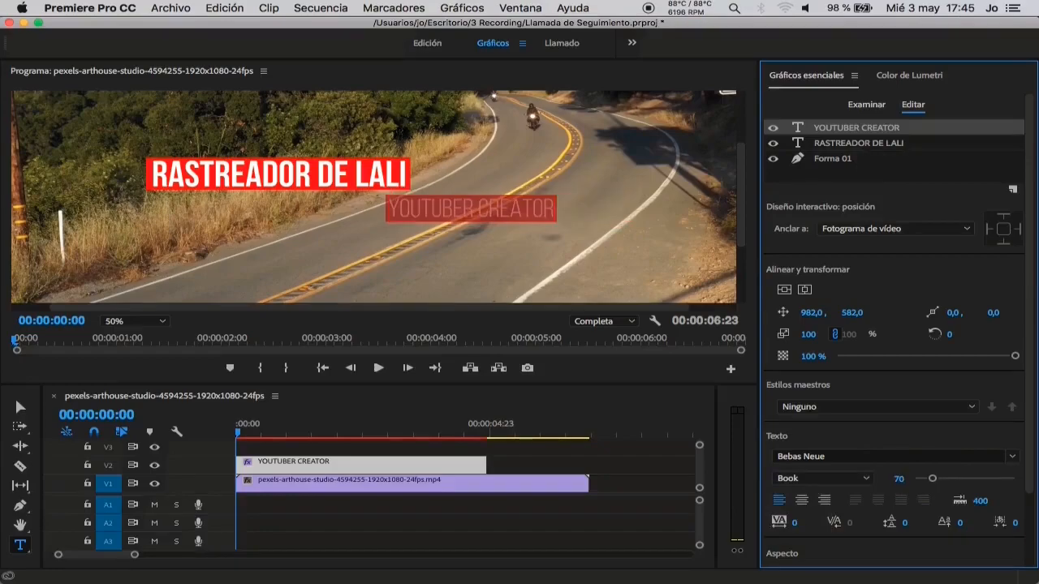
- Set the tracking of the "YOUTUBER CREATOR" text to 300
{"action": "left_click_drag", "start_coordinate": [1030, 421], "coordinate": [1030, 496]}
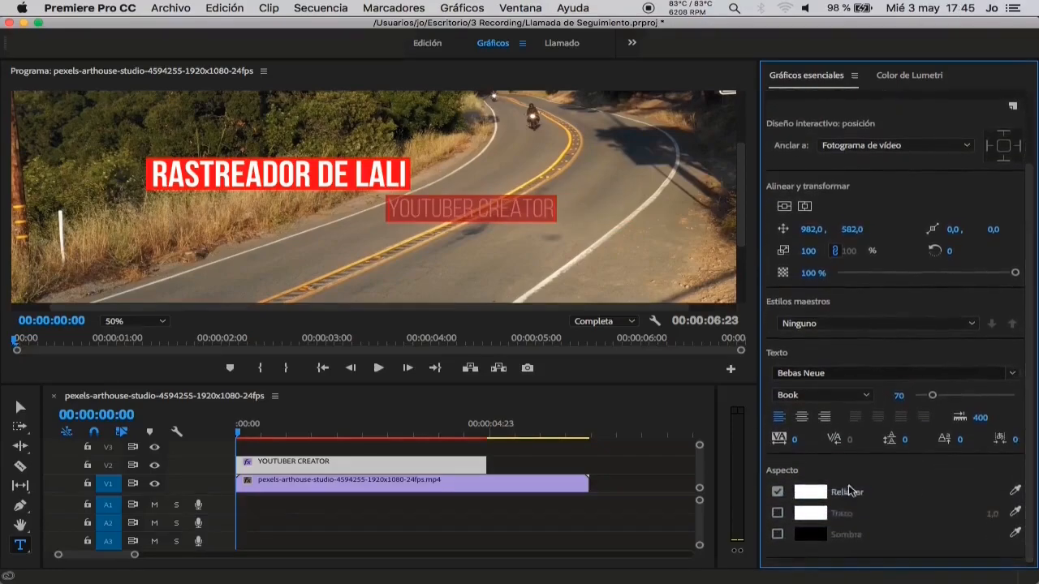
{"action": "left_click", "coordinate": [795, 440]}
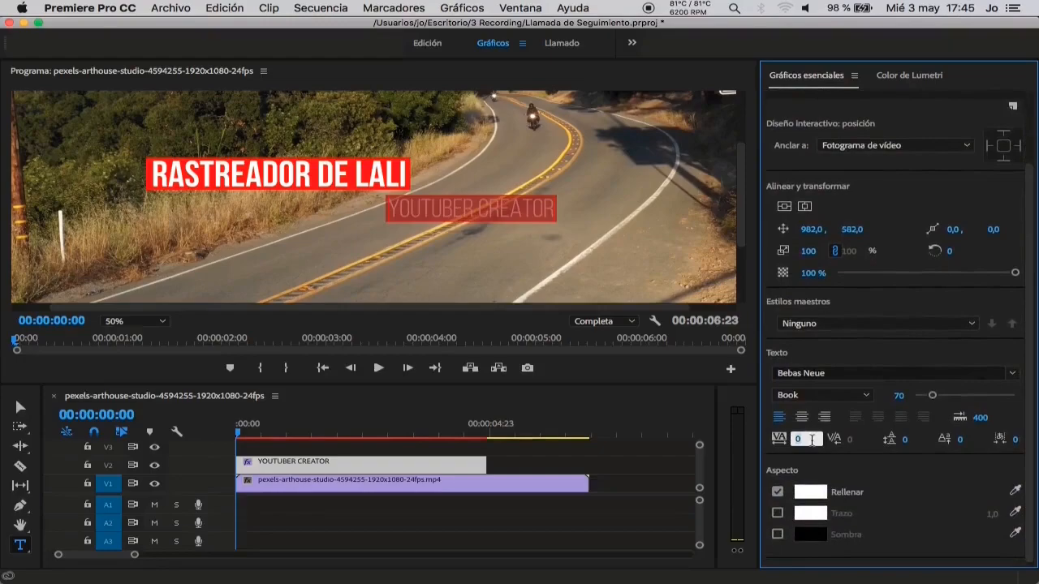
{"action": "key", "text": "Return"}
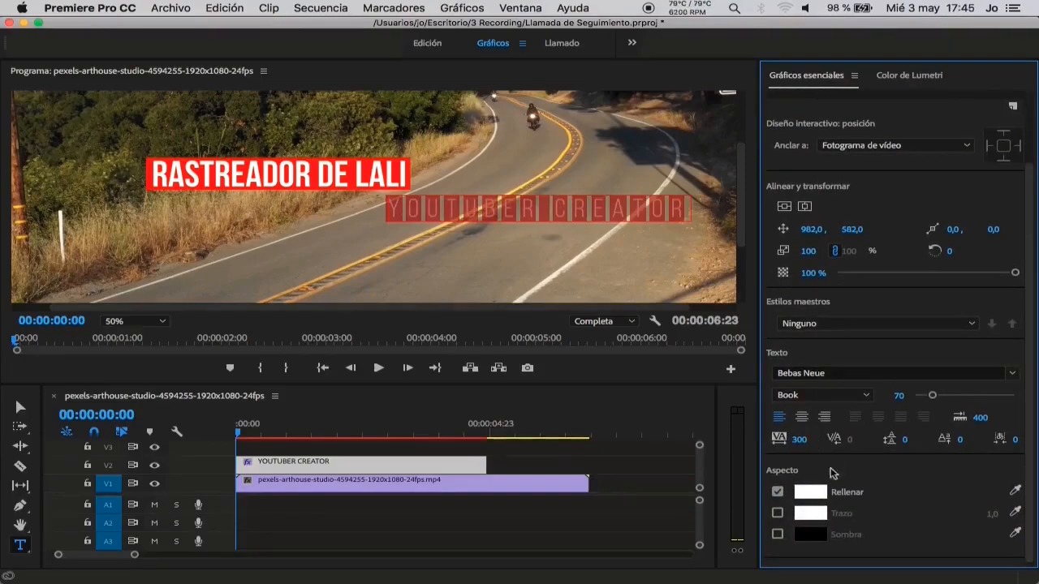
- Move the "YOUTUBER CREATOR" text directly below the red title box, lined up with its left edge
{"action": "left_click", "coordinate": [20, 408]}
{"action": "left_click_drag", "start_coordinate": [466, 202], "coordinate": [225, 203]}
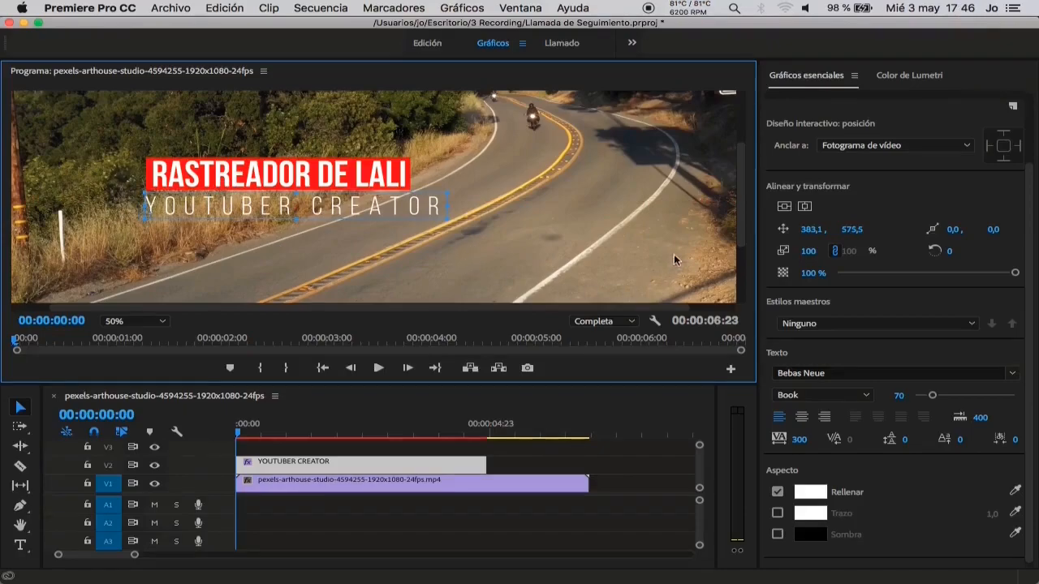
- Add a rectangle to the graphic and change its fill from red to near-white FCF9F9
{"action": "left_click", "coordinate": [1013, 191]}
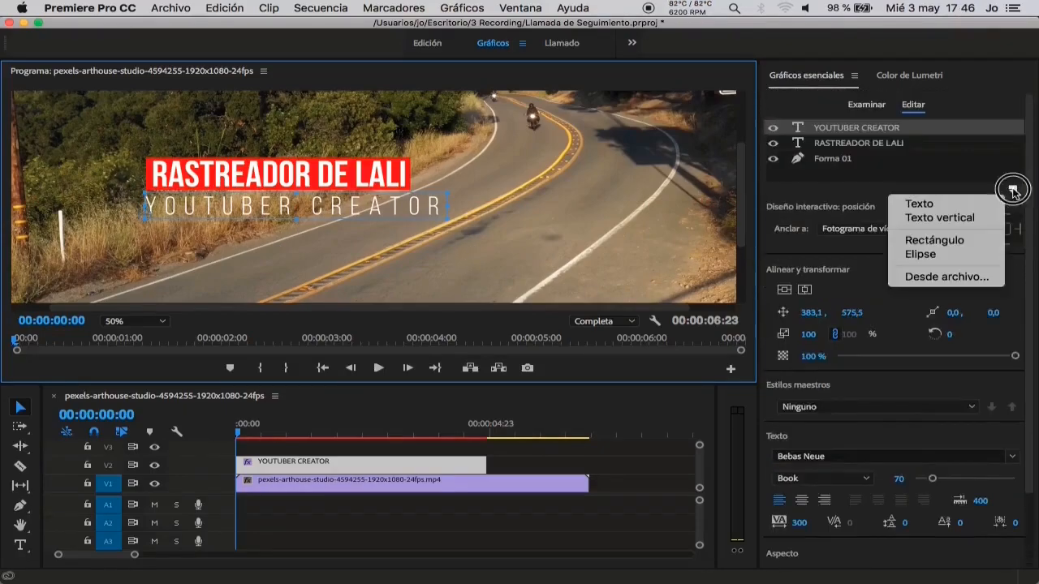
{"action": "left_click", "coordinate": [973, 240]}
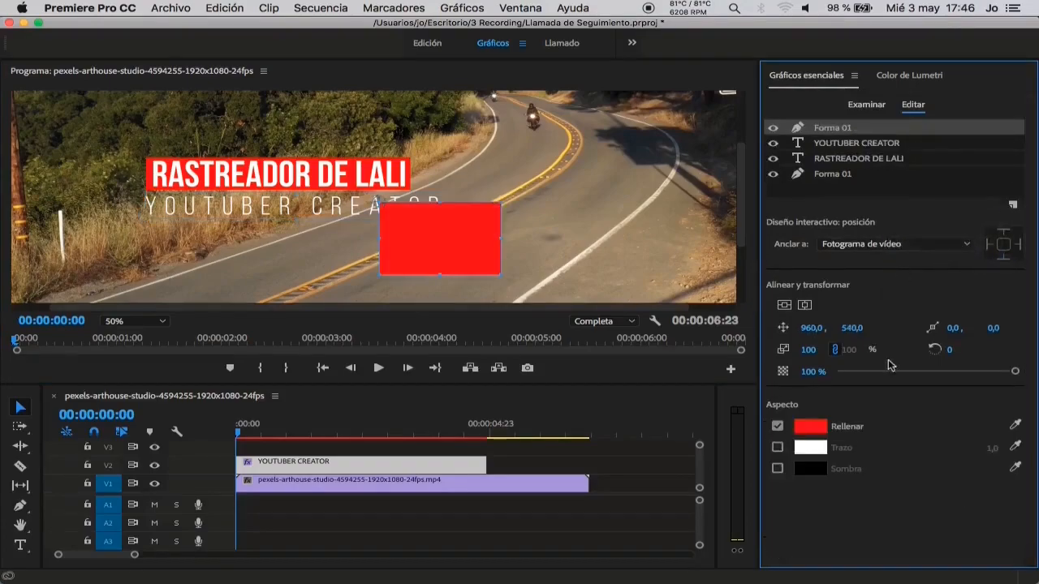
{"action": "left_click", "coordinate": [816, 430]}
{"action": "left_click", "coordinate": [333, 325]}
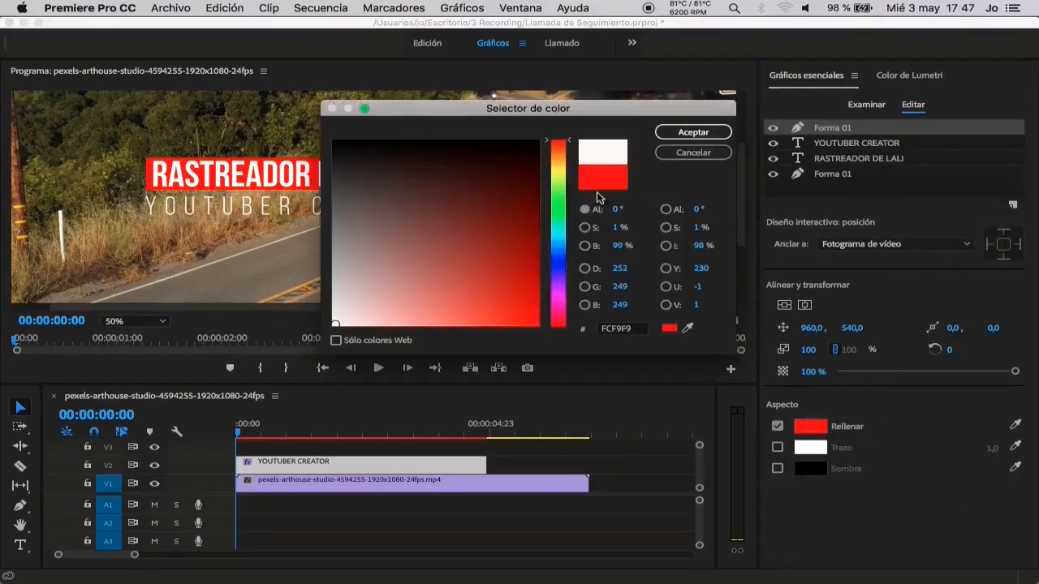
{"action": "left_click", "coordinate": [693, 131]}
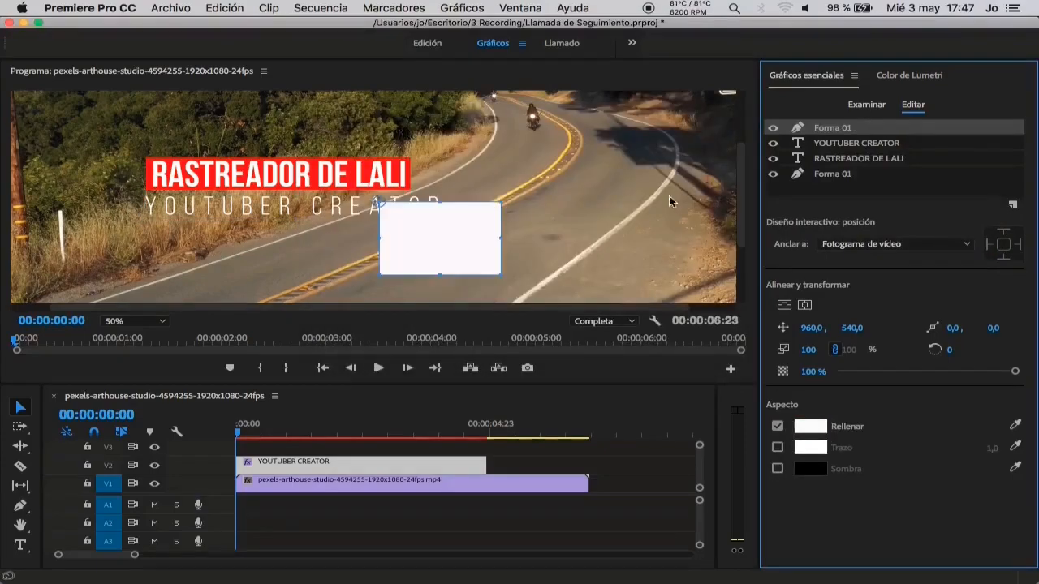
- Scale the white rectangle non-uniformly to 7% height and 216% width, and place it as an underline along the red box's bottom edge
{"action": "left_click", "coordinate": [837, 350]}
{"action": "left_click", "coordinate": [810, 349]}
{"action": "type", "text": "7"}
{"action": "key", "text": "Return"}
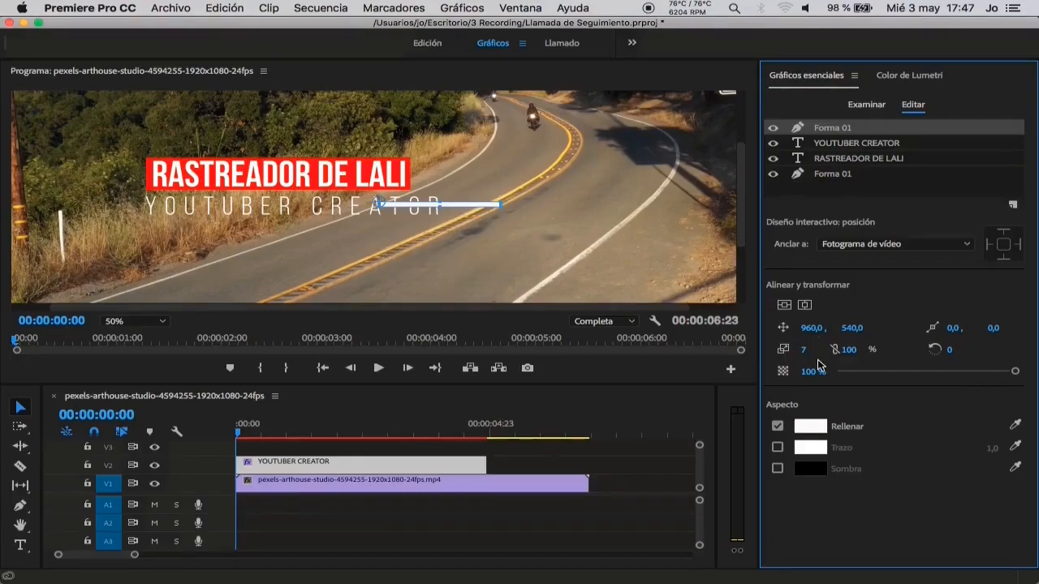
{"action": "left_click", "coordinate": [859, 349]}
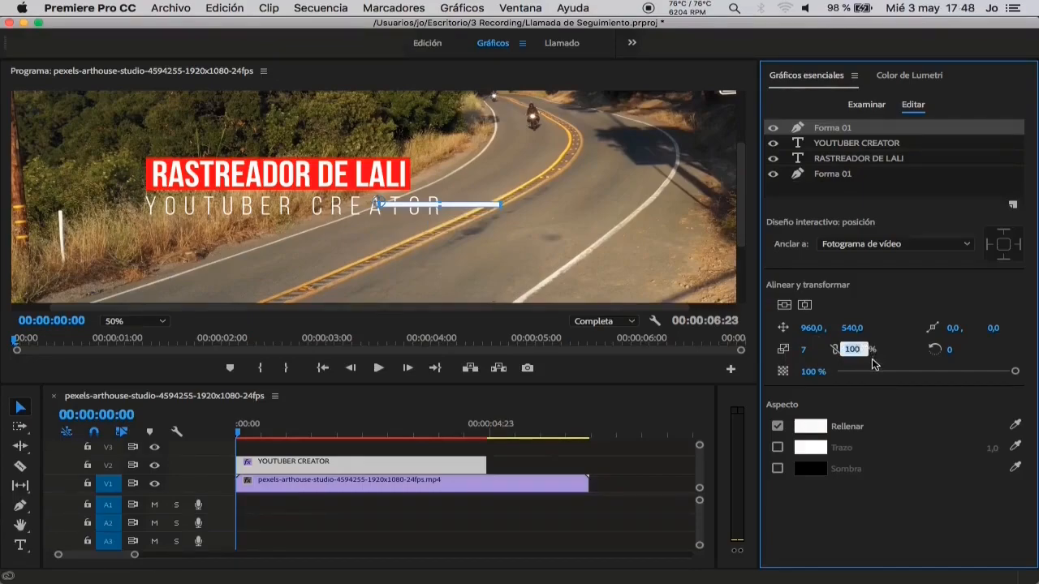
{"action": "type", "text": "216"}
{"action": "key", "text": "Return"}
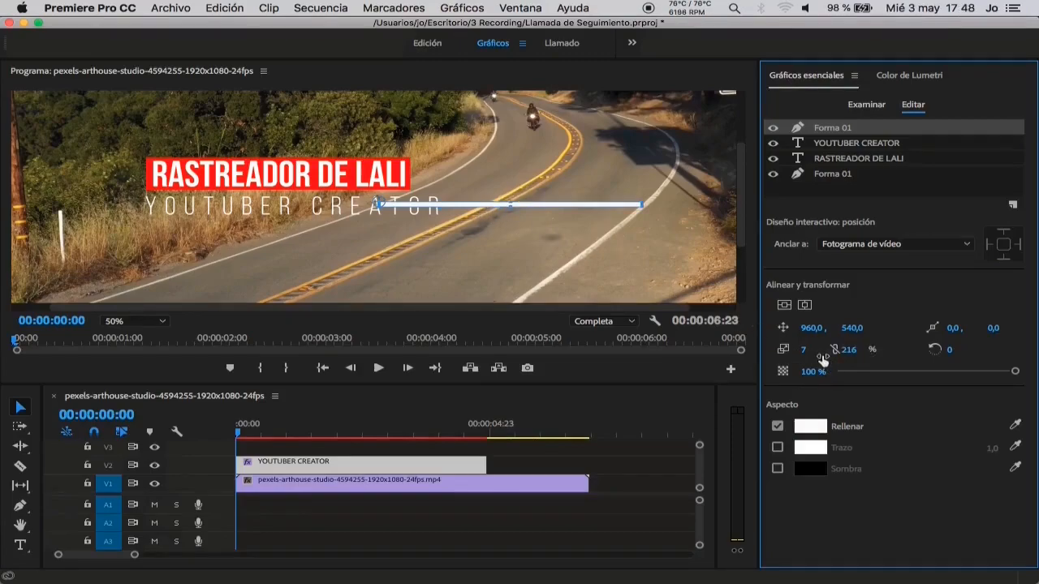
{"action": "left_click_drag", "start_coordinate": [485, 207], "coordinate": [251, 193]}
{"action": "left_click", "coordinate": [252, 203]}
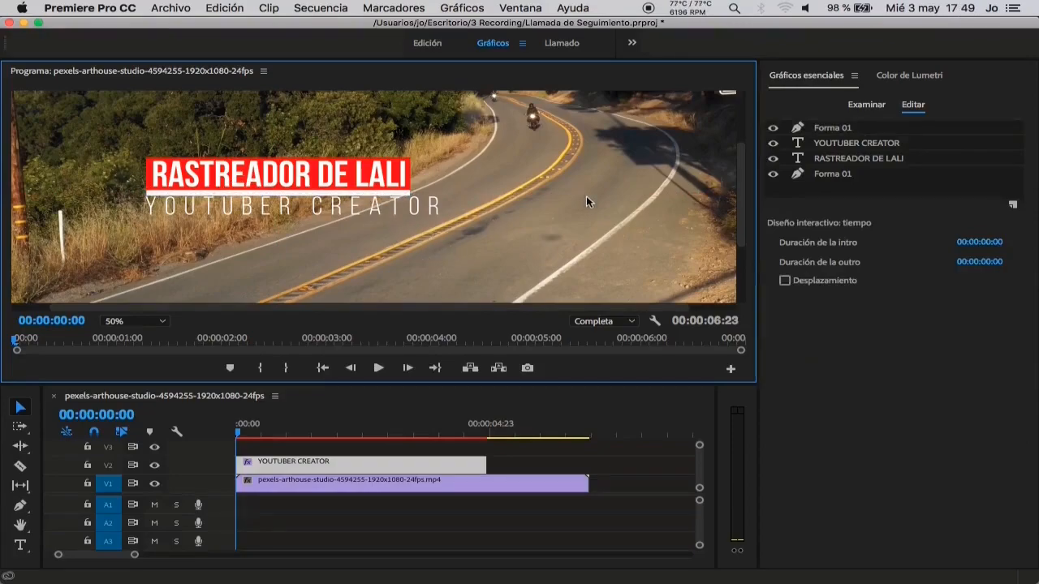
- Duplicate the white underline shape and rotate the copy to -45°
{"action": "left_click", "coordinate": [845, 128]}
{"action": "right_click", "coordinate": [846, 128]}
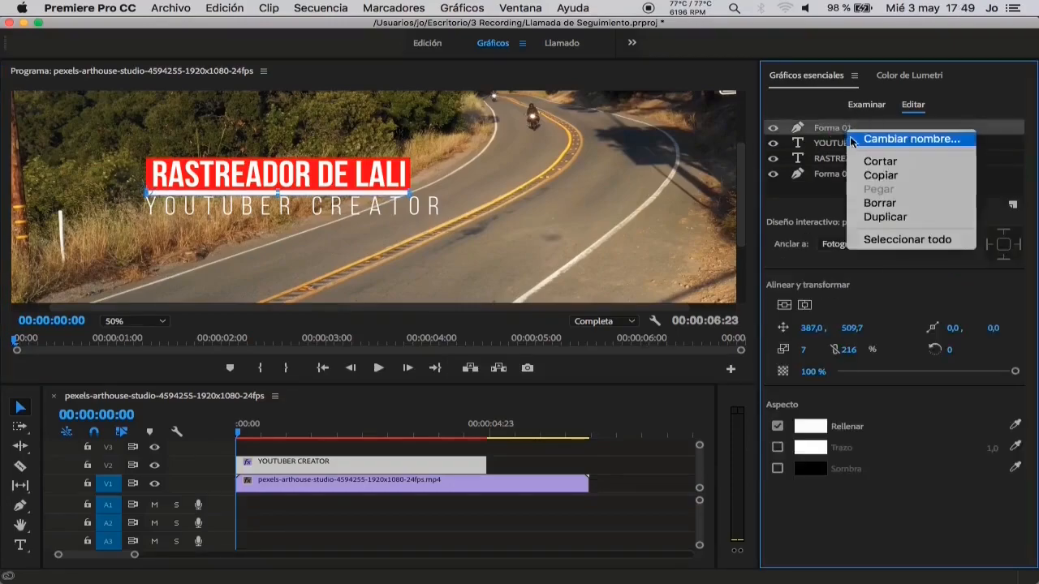
{"action": "left_click", "coordinate": [867, 218]}
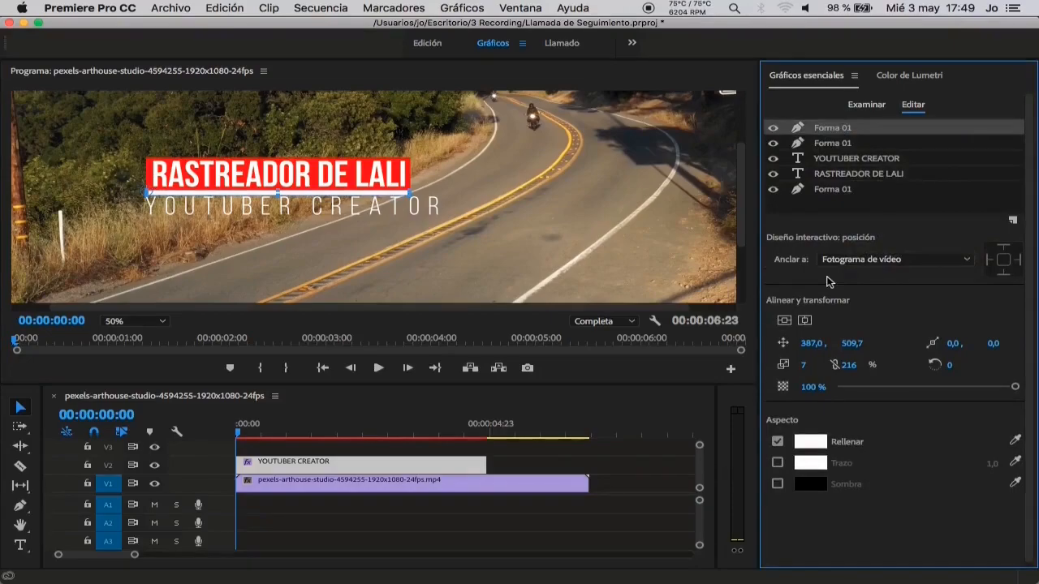
{"action": "left_click_drag", "start_coordinate": [948, 365], "coordinate": [912, 365]}
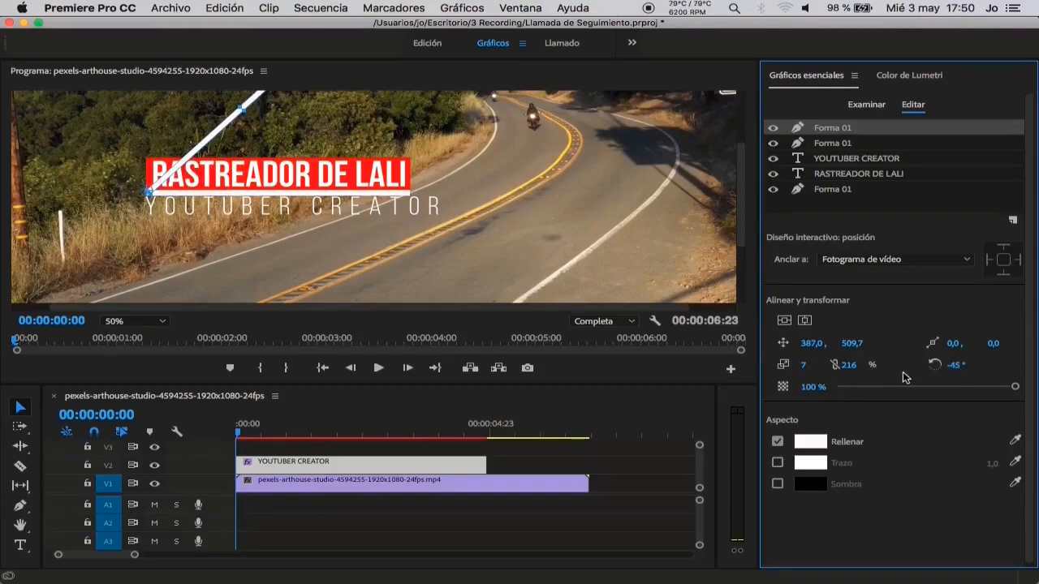
- Set the diagonal line's width scale to 108% and move it so its upper end meets the red box's lower-left corner
{"action": "left_click", "coordinate": [853, 365]}
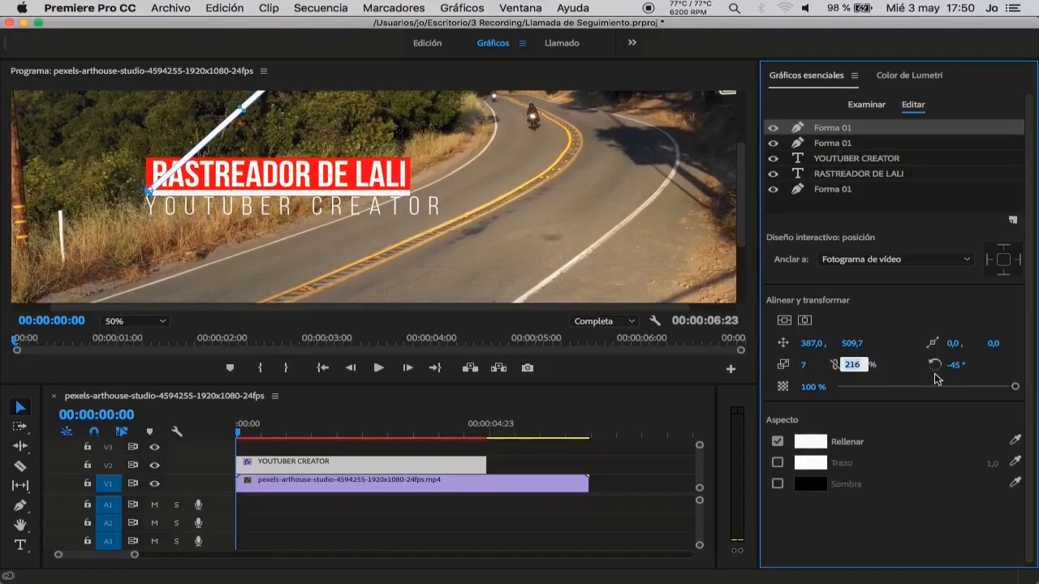
{"action": "type", "text": "108"}
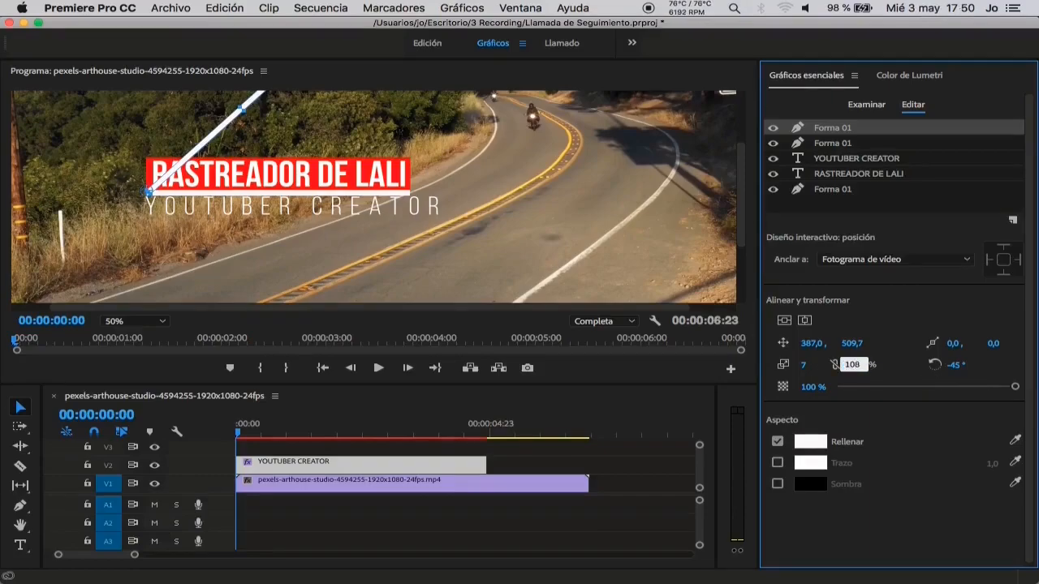
{"action": "key", "text": "Return"}
{"action": "left_click_drag", "start_coordinate": [215, 133], "coordinate": [124, 215]}
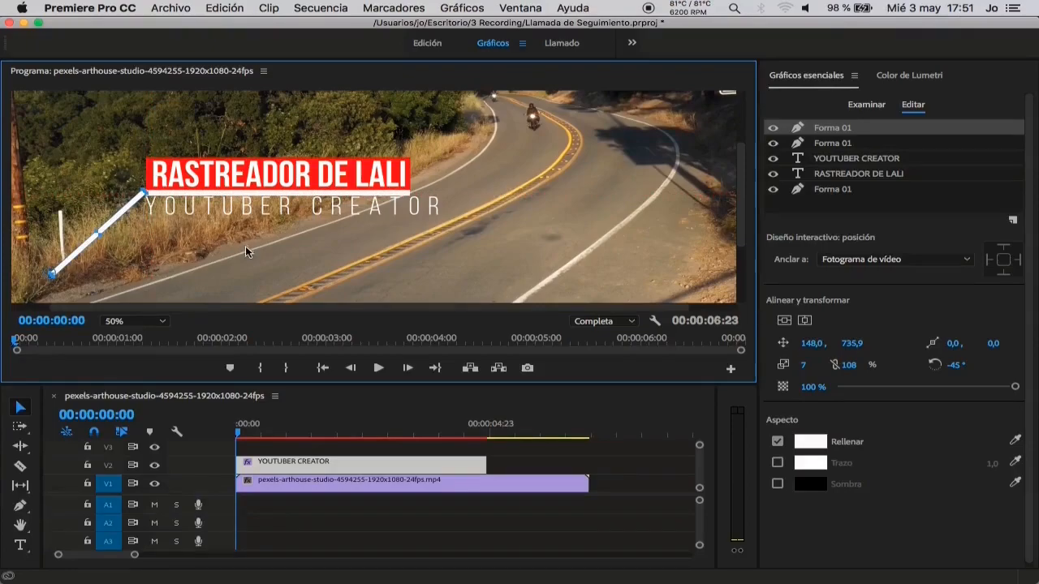
- Fine-tune the diagonal line to join the underline's left end cleanly, and shift the "YOUTUBER CREATOR" text slightly right
{"action": "left_click", "coordinate": [154, 324]}
{"action": "left_click", "coordinate": [129, 398]}
{"action": "left_click_drag", "start_coordinate": [278, 306], "coordinate": [173, 312]}
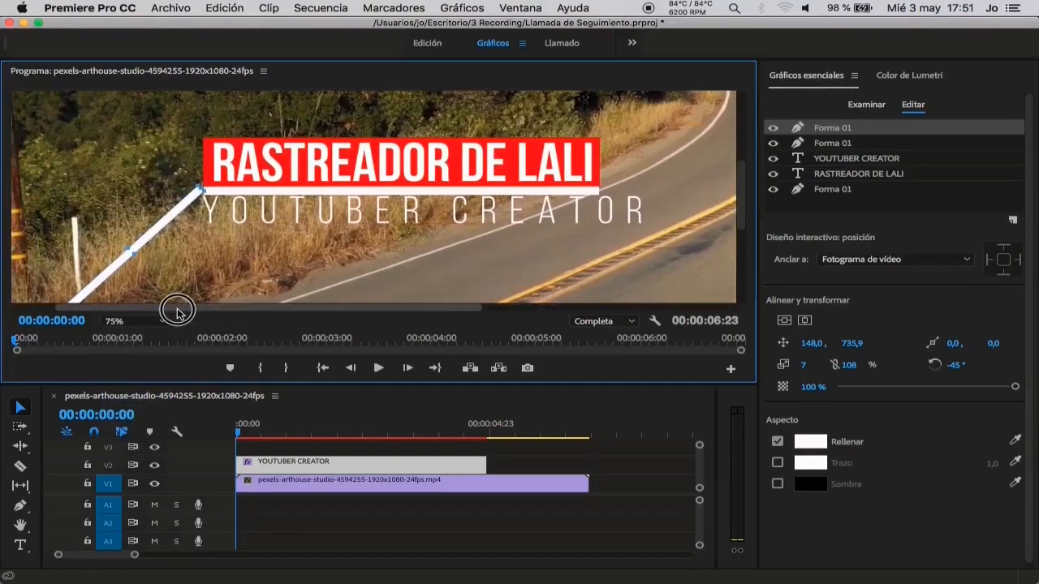
{"action": "left_click", "coordinate": [199, 243]}
{"action": "left_click_drag", "start_coordinate": [182, 214], "coordinate": [185, 215]}
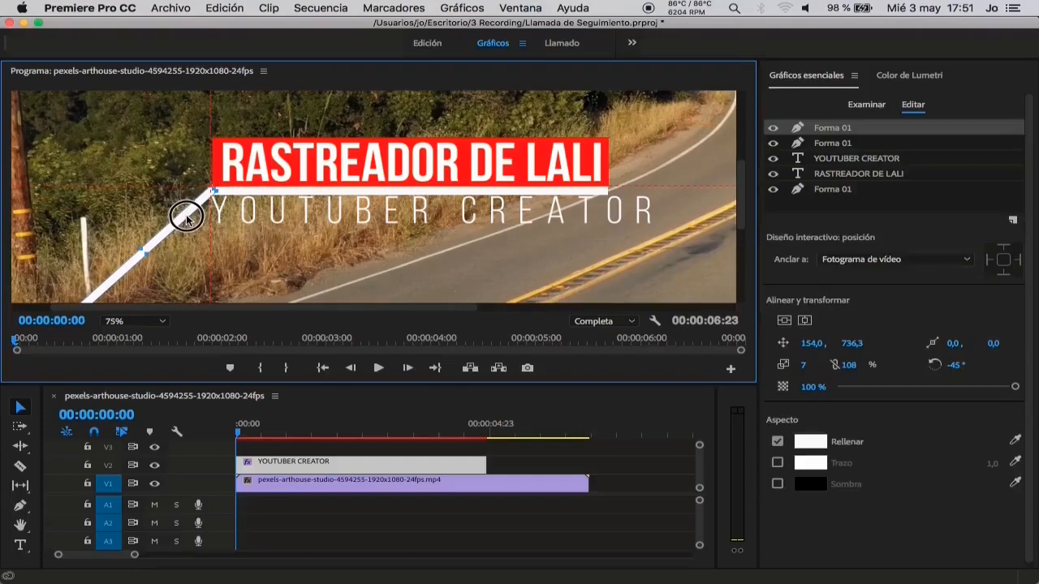
{"action": "left_click", "coordinate": [318, 215]}
{"action": "left_click", "coordinate": [188, 220]}
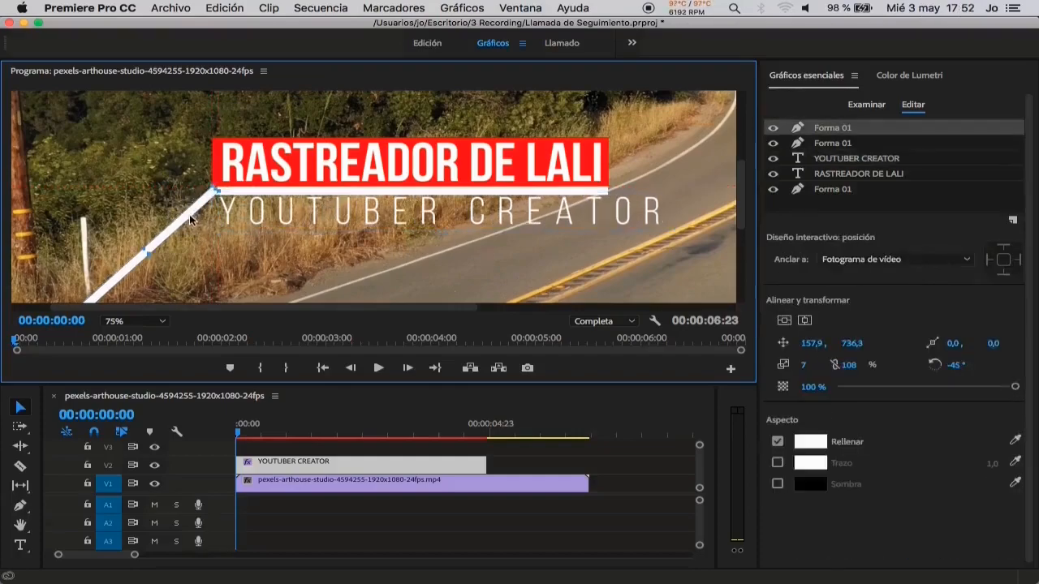
{"action": "left_click", "coordinate": [251, 258]}
{"action": "left_click_drag", "start_coordinate": [179, 222], "coordinate": [181, 225]}
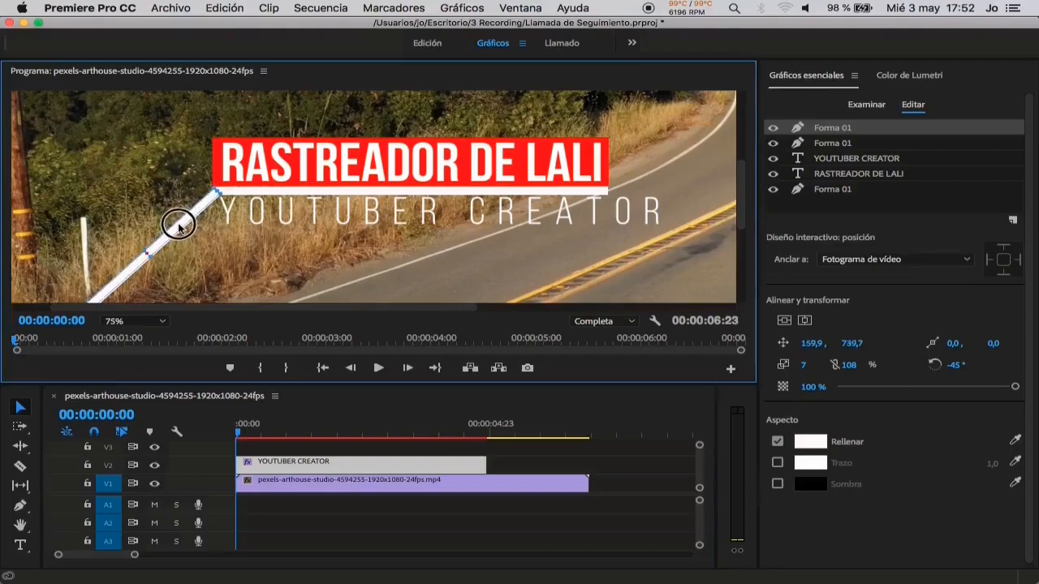
{"action": "left_click", "coordinate": [256, 284]}
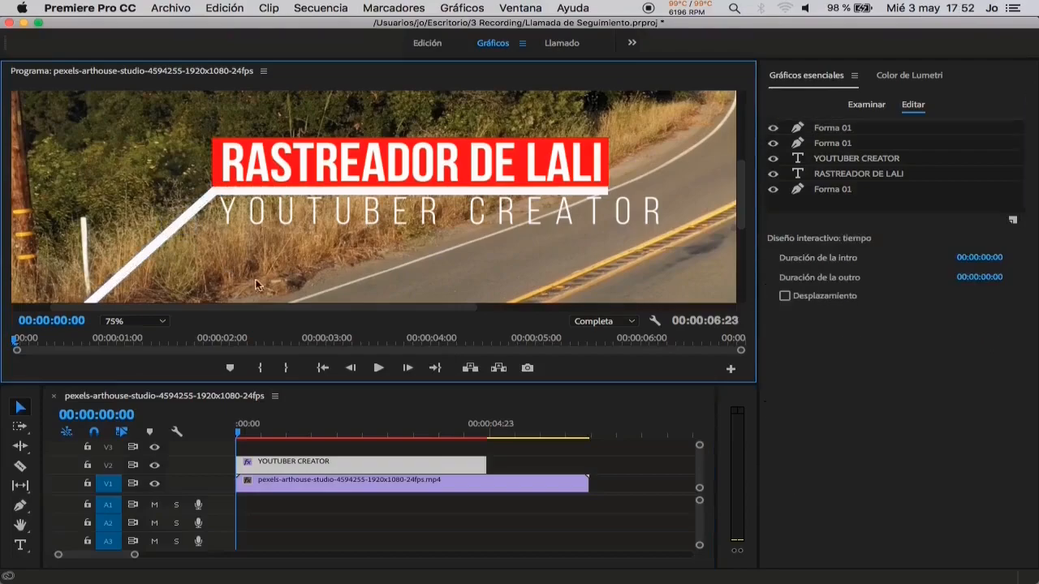
- Add an ellipse to the graphic, narrow it to a near-circle and set its scale to 15%
{"action": "left_click", "coordinate": [161, 321]}
{"action": "left_click", "coordinate": [130, 383]}
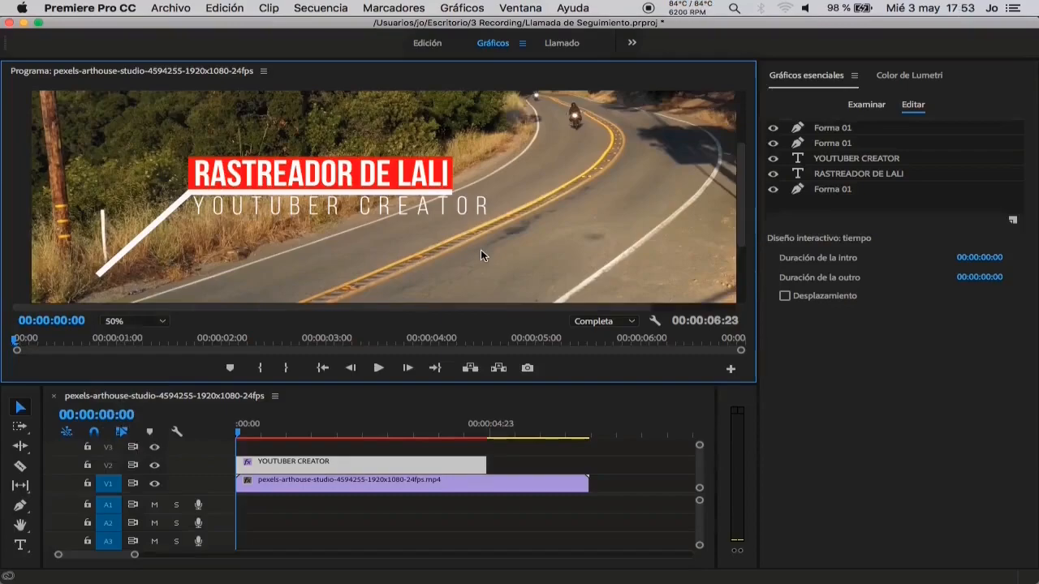
{"action": "left_click", "coordinate": [1014, 219]}
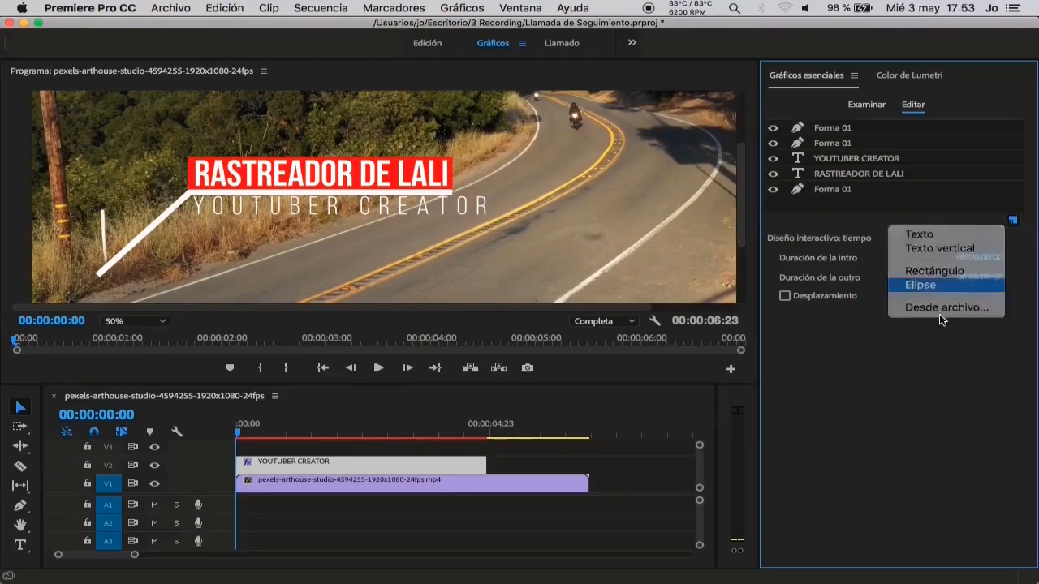
{"action": "left_click", "coordinate": [920, 285]}
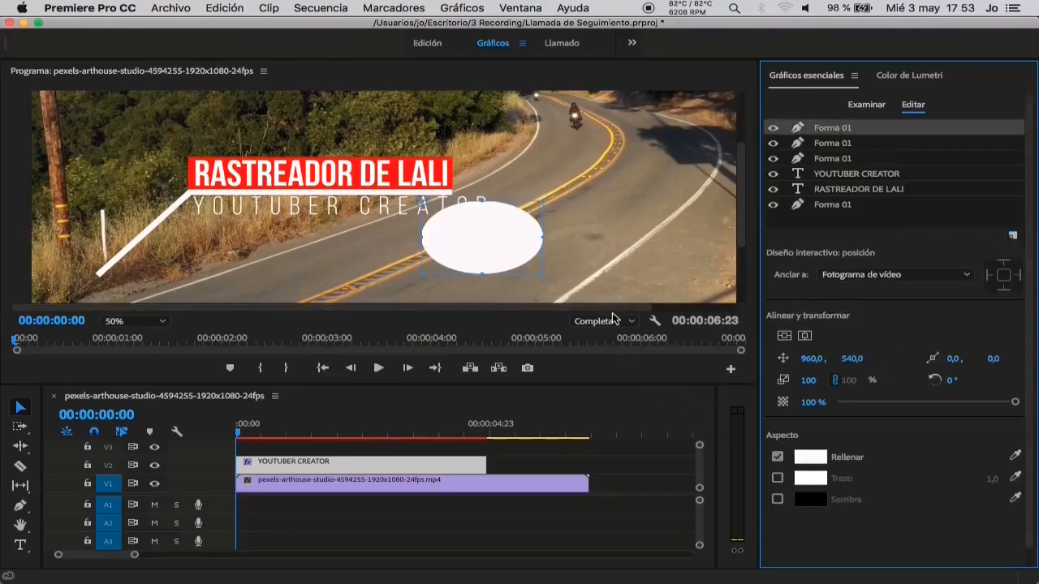
{"action": "left_click_drag", "start_coordinate": [542, 237], "coordinate": [502, 235]}
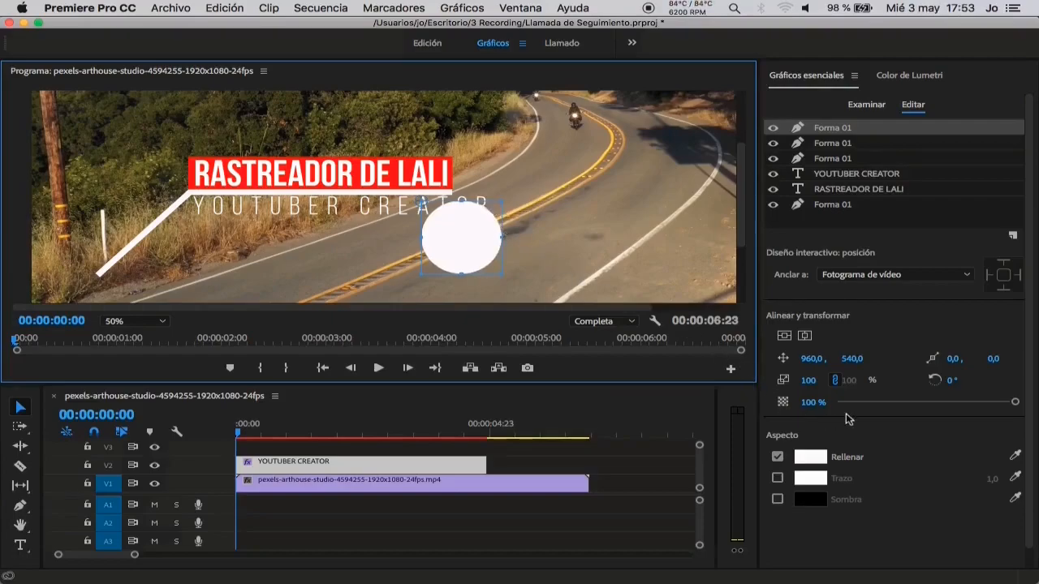
{"action": "left_click", "coordinate": [808, 380]}
{"action": "type", "text": "15"}
{"action": "key", "text": "Return"}
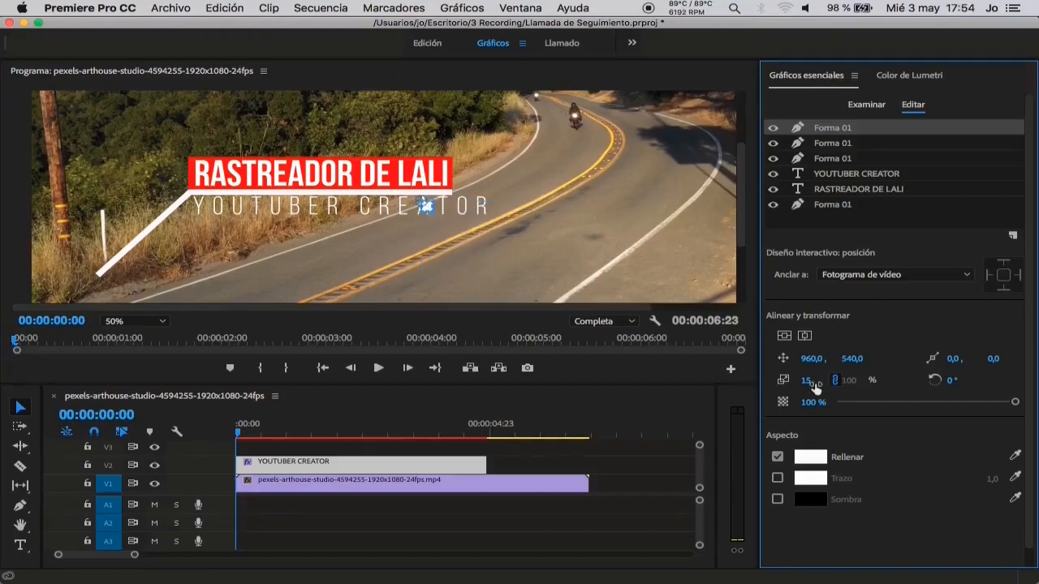
- Place the small white circle on the lower end of the diagonal line
{"action": "left_click", "coordinate": [163, 323]}
{"action": "left_click", "coordinate": [130, 398]}
{"action": "scroll", "coordinate": [133, 317], "scroll_direction": "up", "scroll_amount": 2}
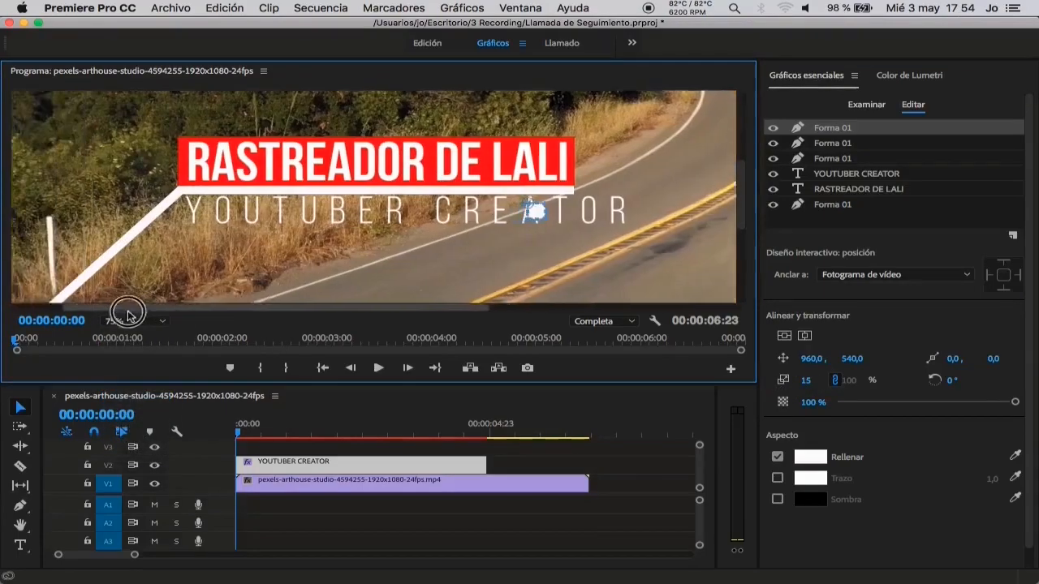
{"action": "mouse_move", "coordinate": [741, 202]}
{"action": "left_mouse_down"}
{"action": "mouse_move", "coordinate": [733, 229]}
{"action": "mouse_move", "coordinate": [736, 220]}
{"action": "left_mouse_up"}
{"action": "left_click_drag", "start_coordinate": [574, 135], "coordinate": [78, 238]}
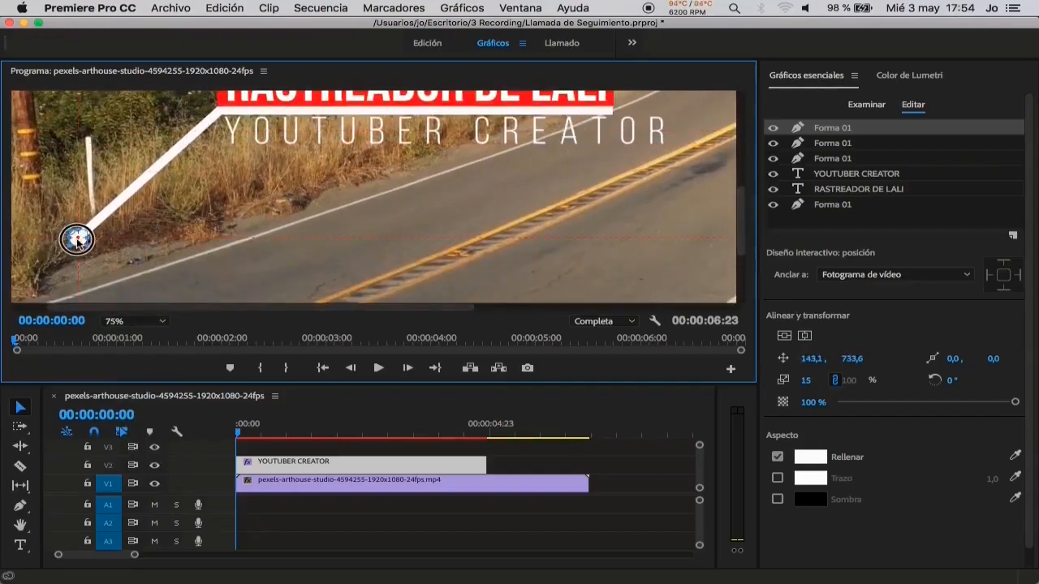
{"action": "left_click", "coordinate": [240, 252]}
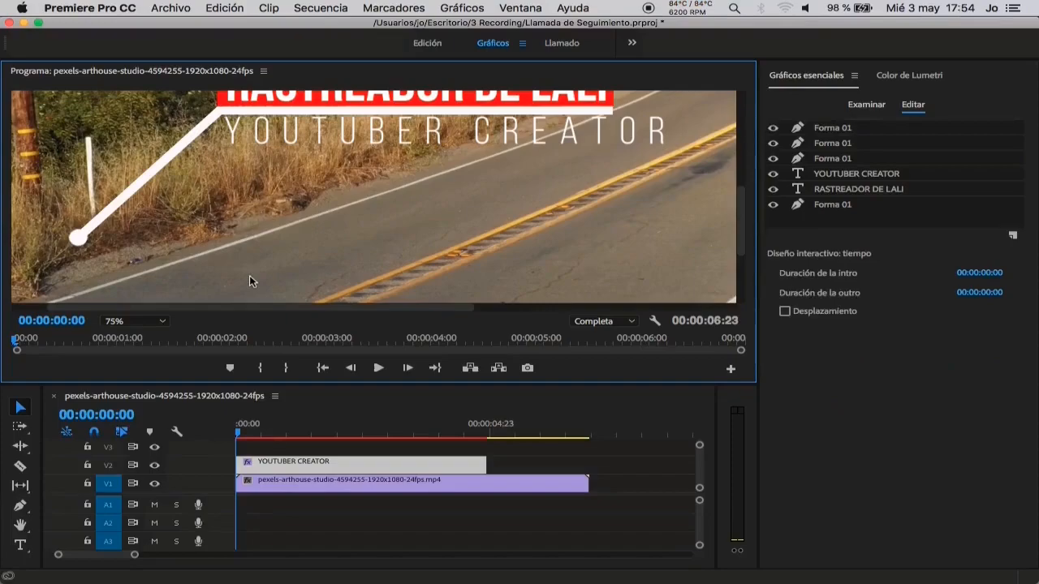
- Fit the whole frame in the program monitor and switch to the Llamado workspace, enlarging the upper panel area
{"action": "left_click", "coordinate": [160, 321]}
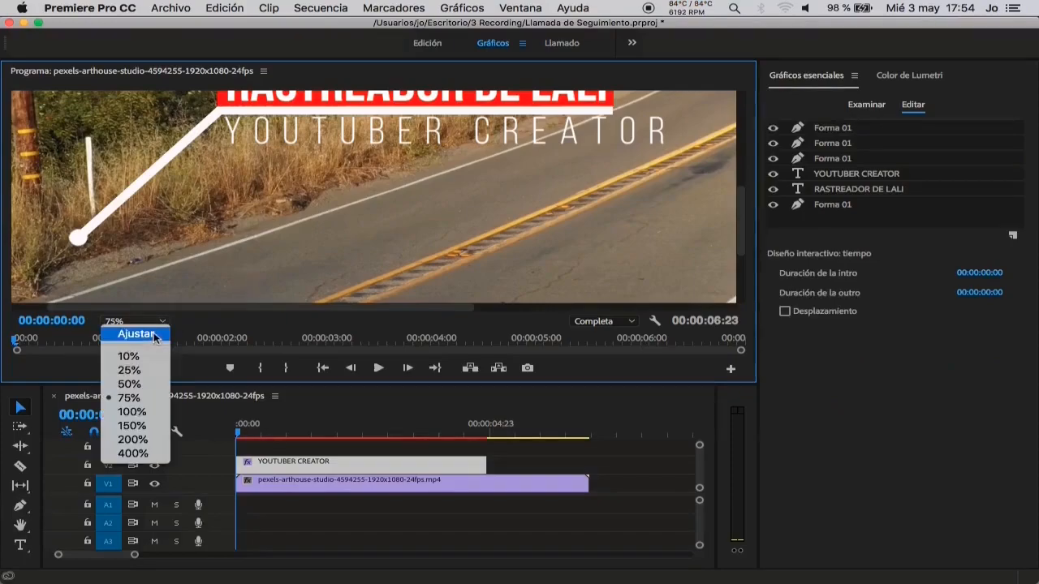
{"action": "left_click", "coordinate": [154, 336]}
{"action": "left_click", "coordinate": [573, 45]}
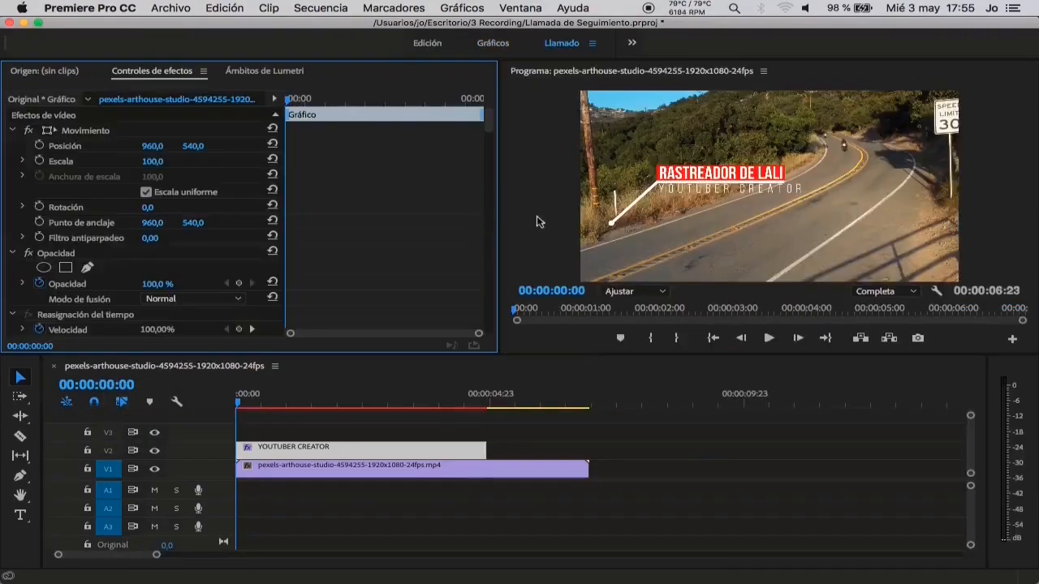
{"action": "left_click", "coordinate": [528, 64]}
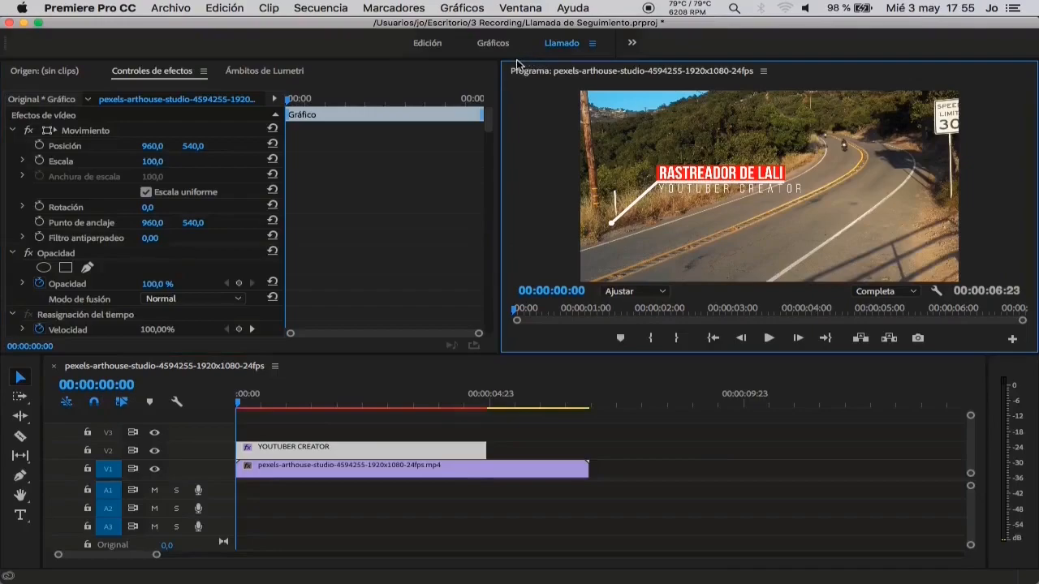
{"action": "left_click_drag", "start_coordinate": [519, 60], "coordinate": [518, 41]}
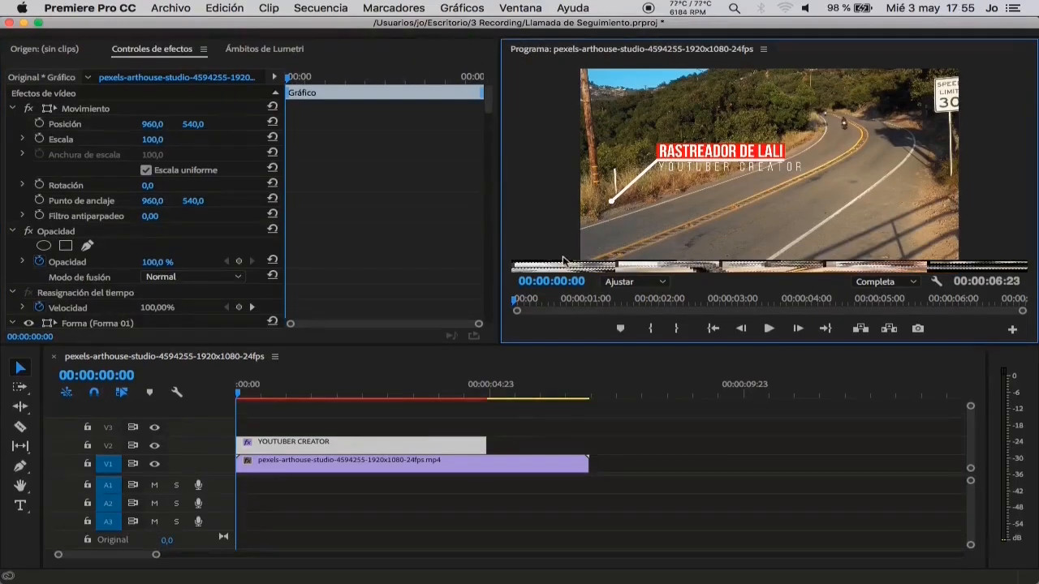
- Extend the "YOUTUBER CREATOR" graphic clip on V2 to end together with the road clip
{"action": "left_click", "coordinate": [477, 442]}
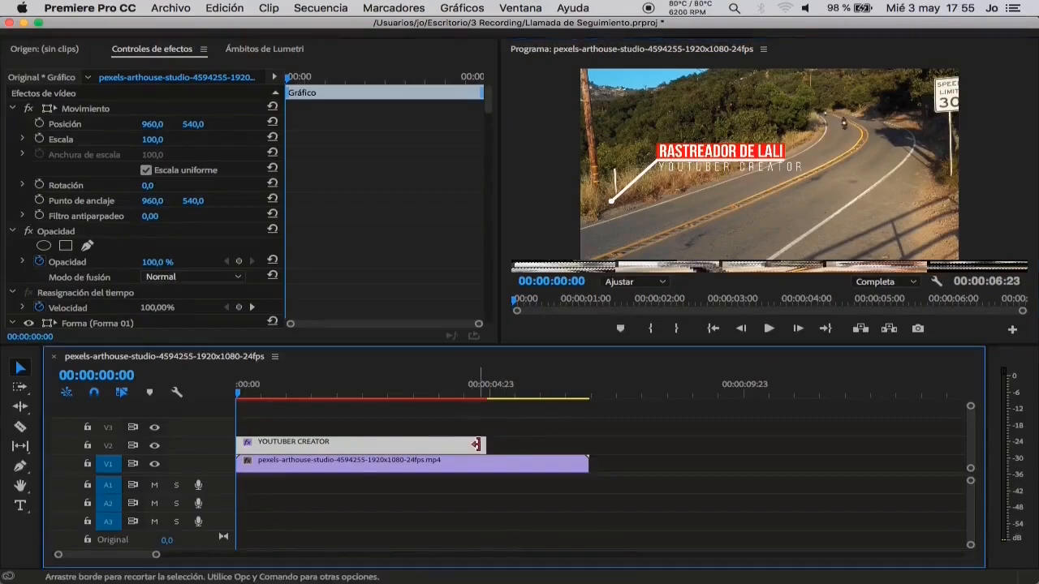
{"action": "left_click_drag", "start_coordinate": [479, 443], "coordinate": [586, 445]}
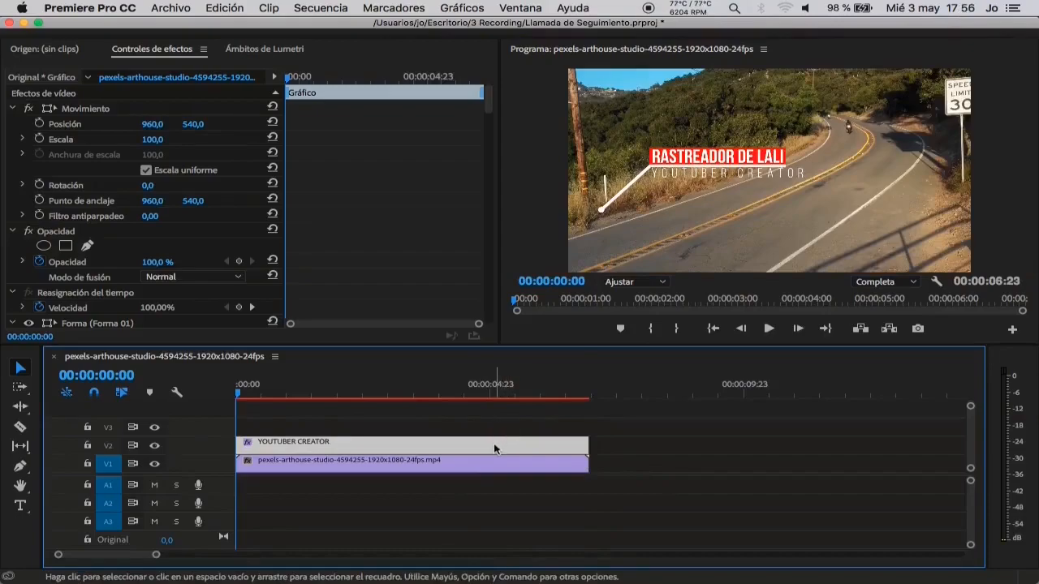
- Nest the "YOUTUBER CREATOR" graphic clip as "Secuencia anidada 01" and show the nested clip's effect controls
{"action": "right_click", "coordinate": [495, 446]}
{"action": "mouse_move", "coordinate": [538, 568]}
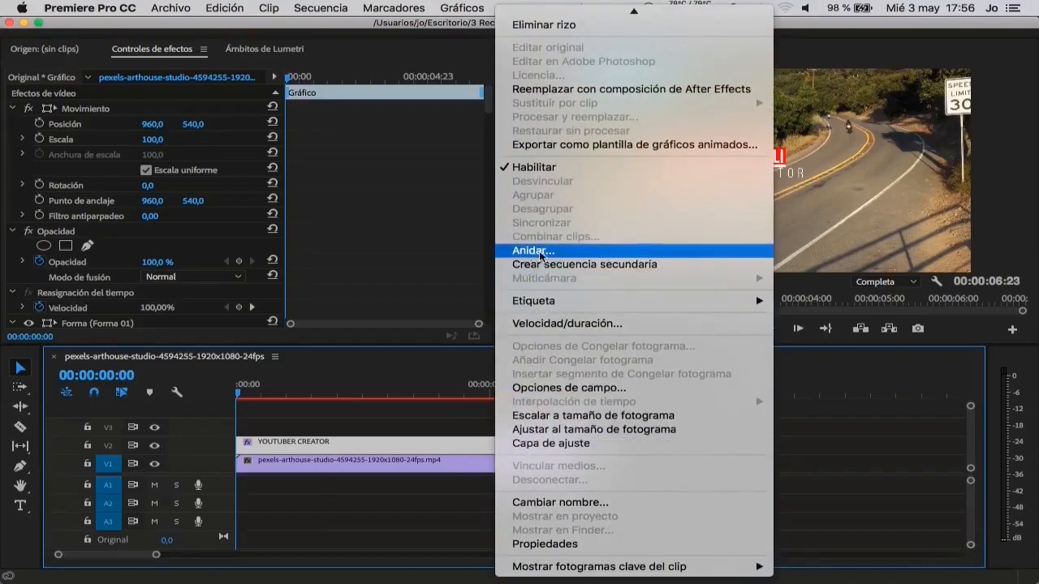
{"action": "left_click", "coordinate": [569, 255]}
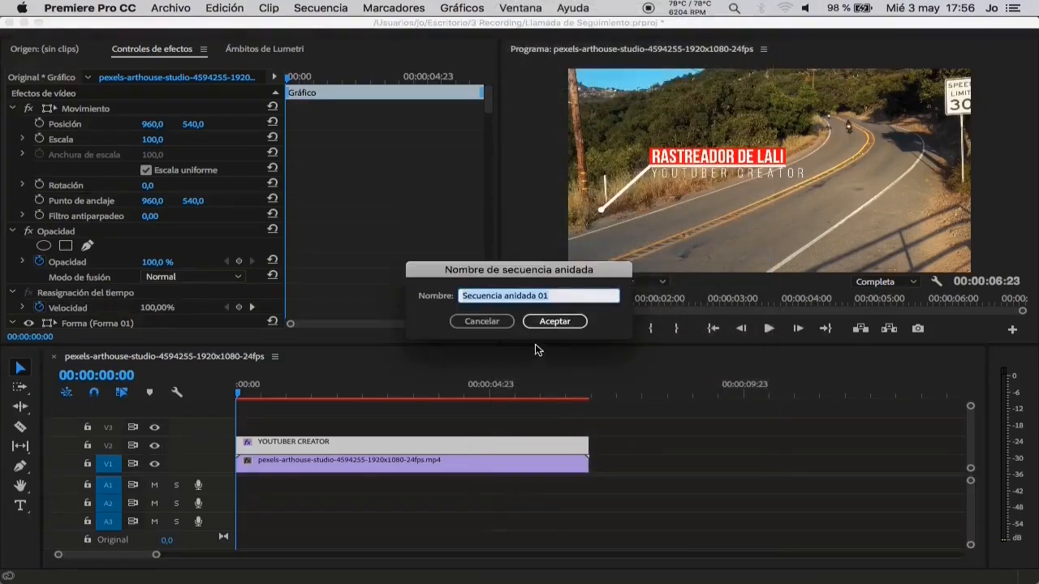
{"action": "left_click", "coordinate": [555, 322]}
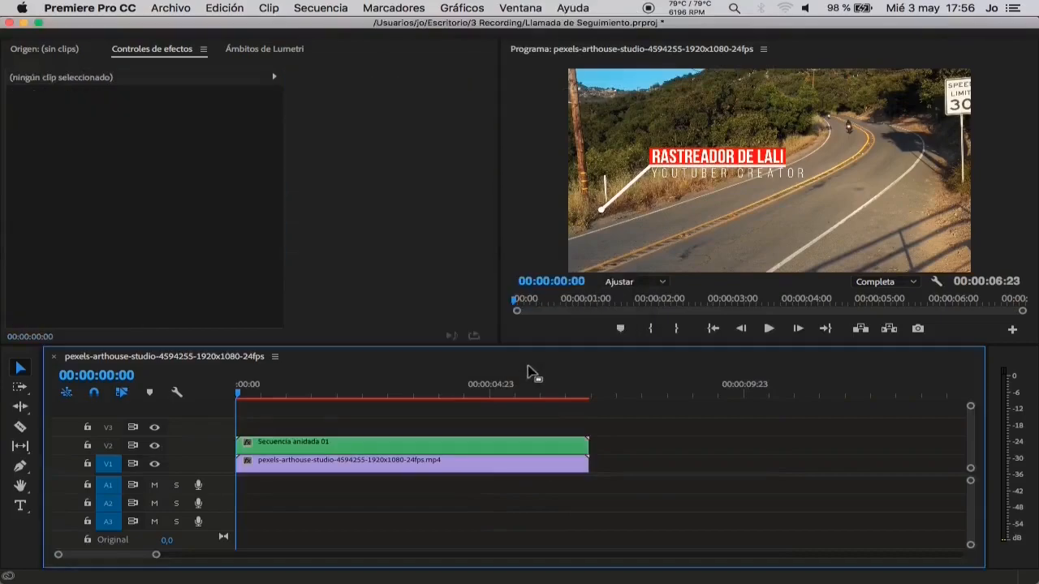
{"action": "left_click", "coordinate": [433, 441]}
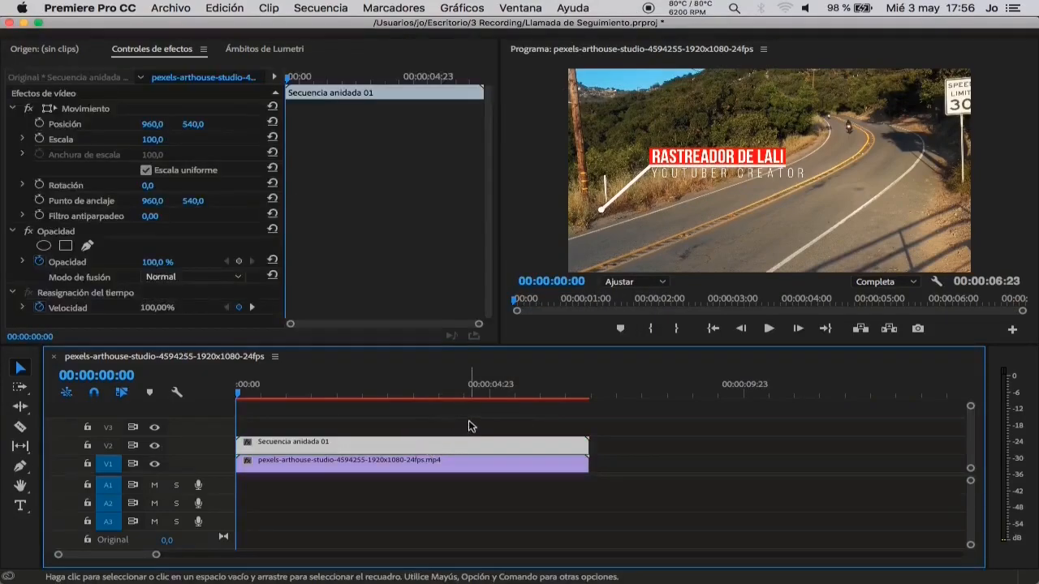
{"action": "left_click", "coordinate": [172, 49]}
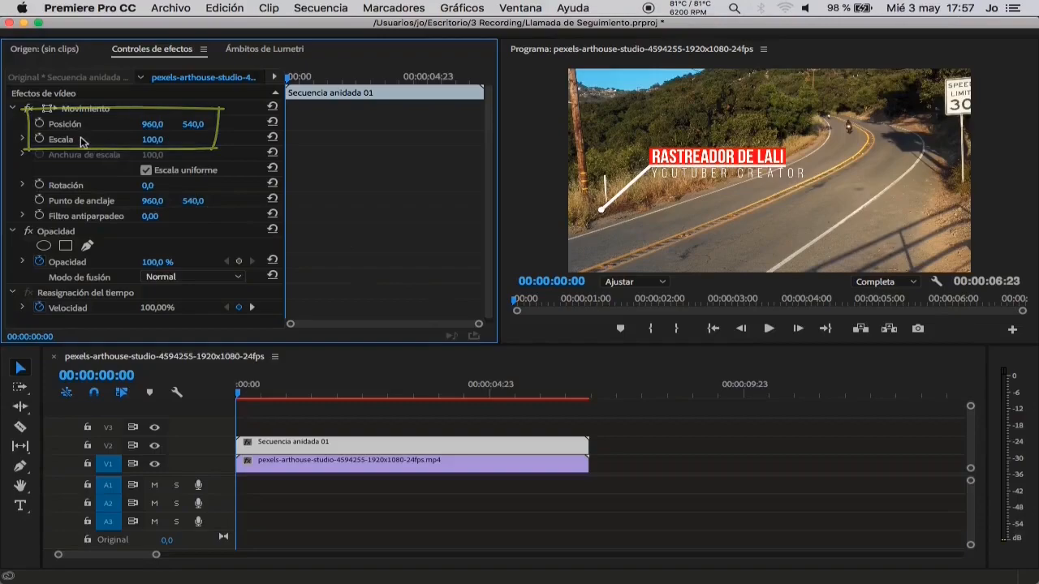
- View the composite with the program monitor maximized, and restore the normal panel layout
{"action": "left_click", "coordinate": [533, 132]}
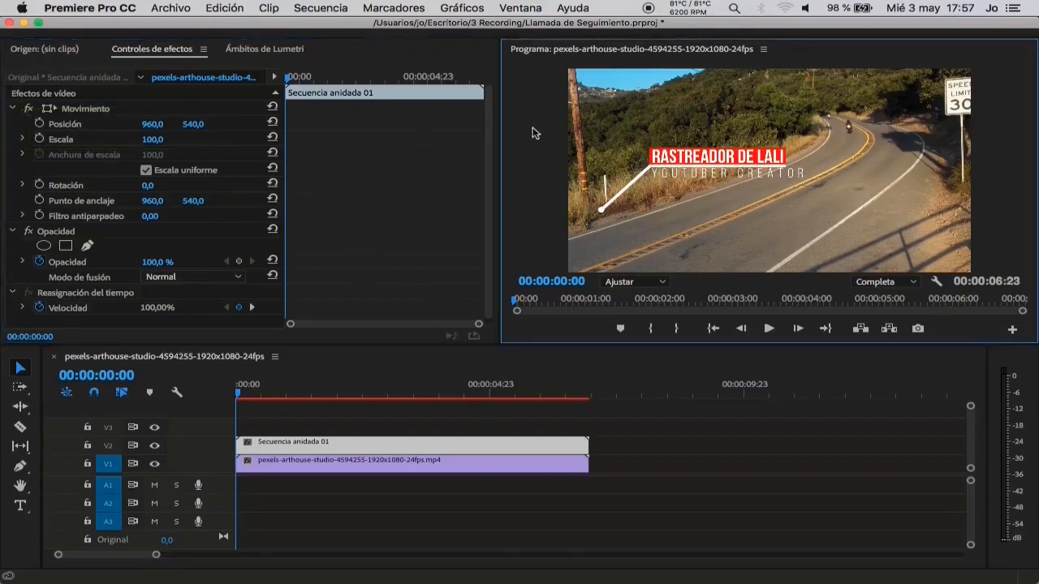
{"action": "left_click", "coordinate": [533, 10]}
{"action": "left_click", "coordinate": [534, 87]}
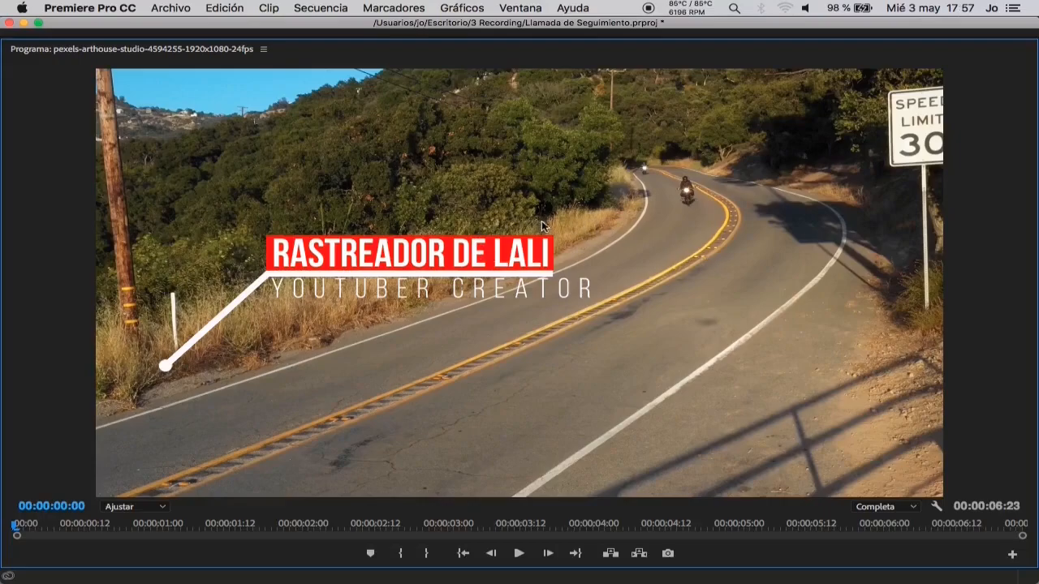
{"action": "left_click", "coordinate": [526, 8]}
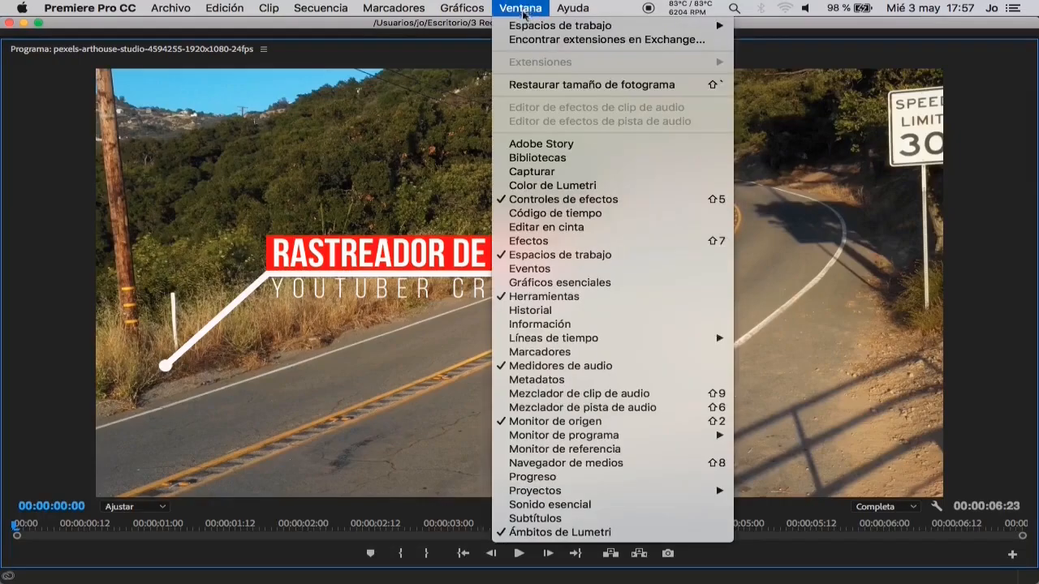
{"action": "left_click", "coordinate": [527, 85]}
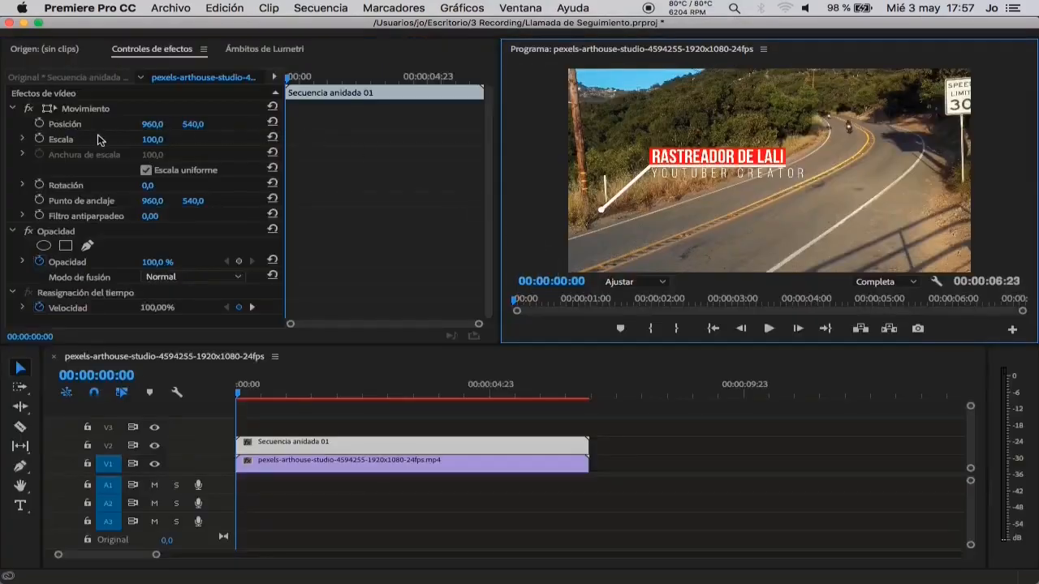
- Try a scale of 50 on the nested title and play the clip to the motorcyclist's exit from the frame
{"action": "left_click", "coordinate": [151, 140]}
{"action": "type", "text": "50"}
{"action": "key", "text": "Return"}
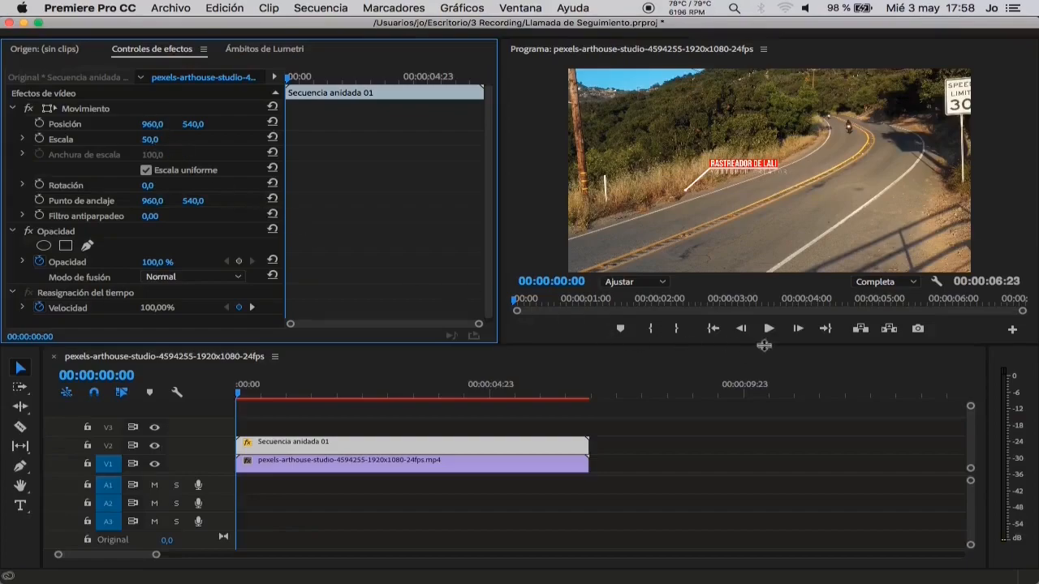
{"action": "left_click", "coordinate": [768, 329]}
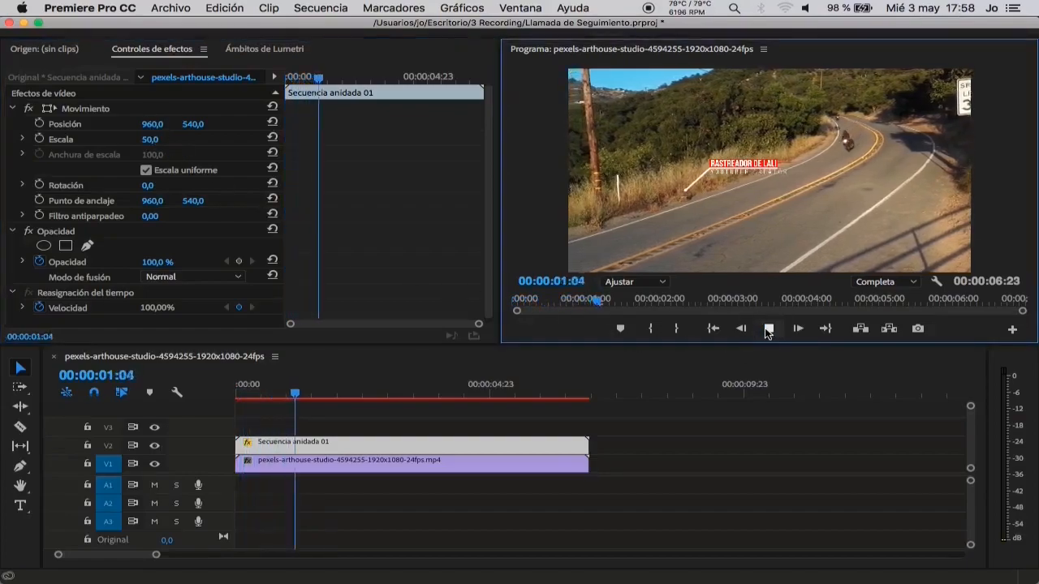
{"action": "left_click", "coordinate": [768, 329]}
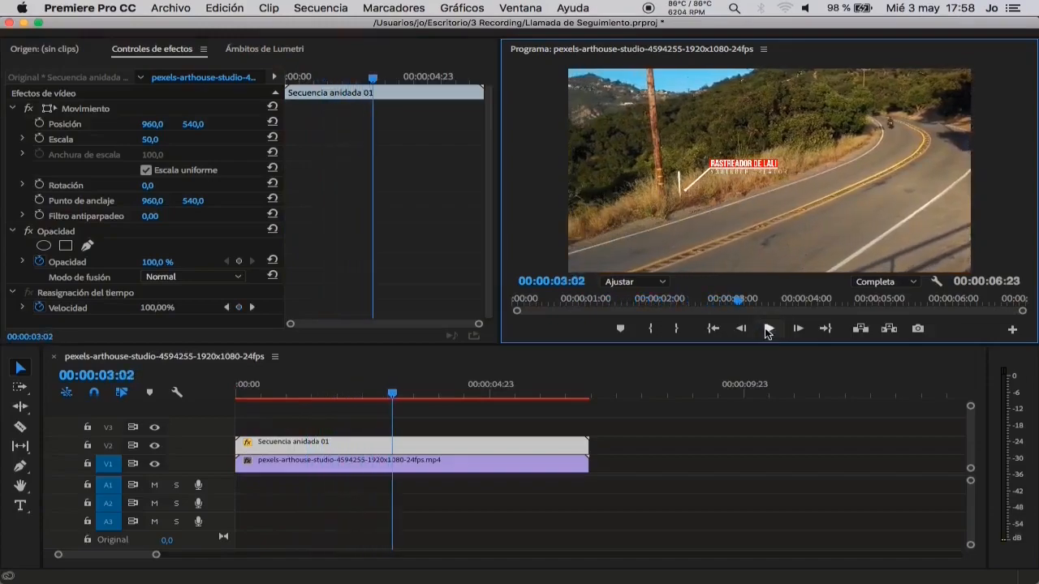
- At 00:00:02:22, reset the nested title's scale to 100 and turn on scale keyframing
{"action": "left_click_drag", "start_coordinate": [737, 300], "coordinate": [726, 301]}
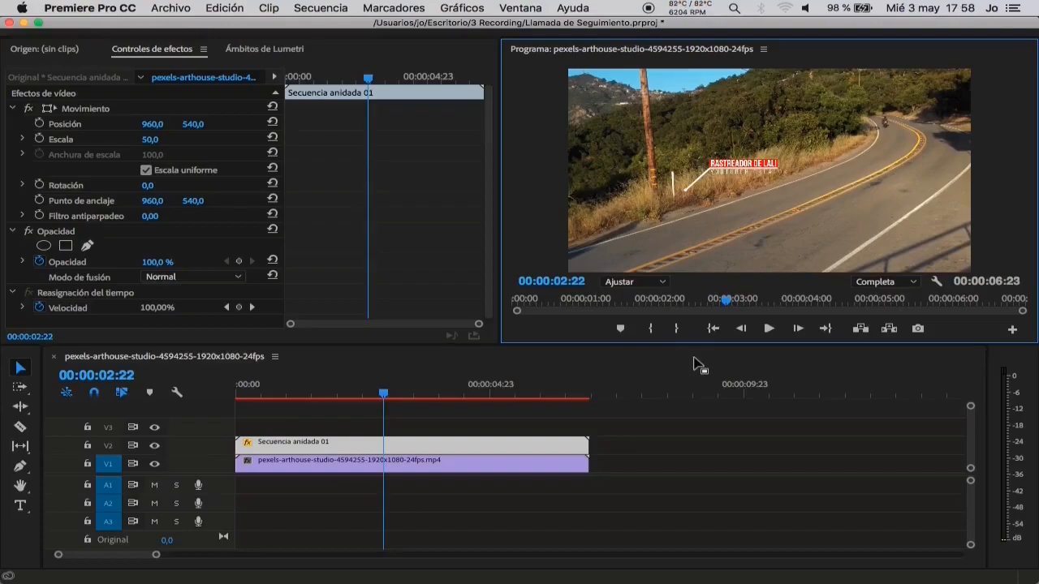
{"action": "left_click", "coordinate": [272, 140]}
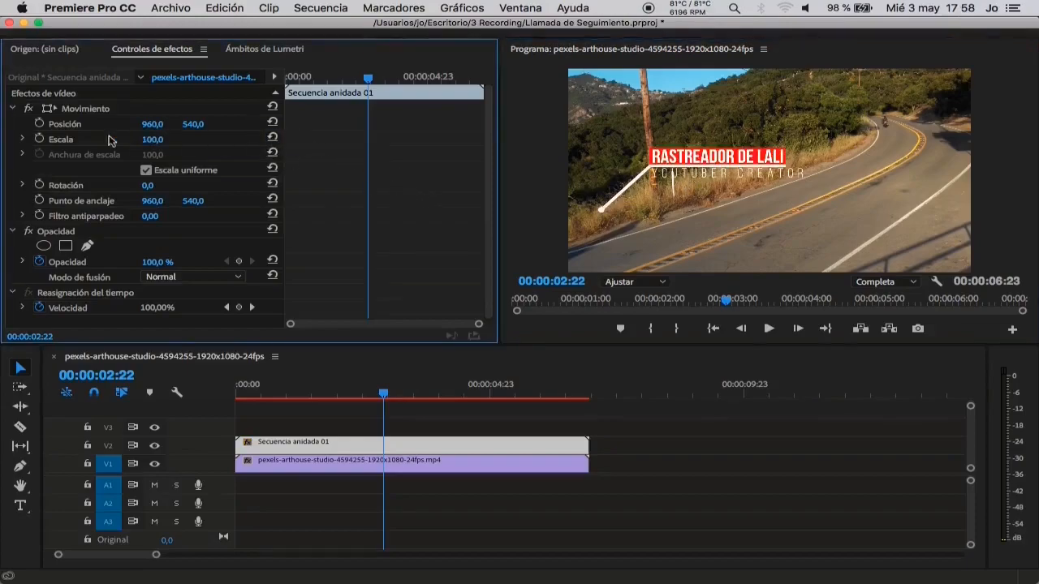
{"action": "left_click", "coordinate": [39, 139]}
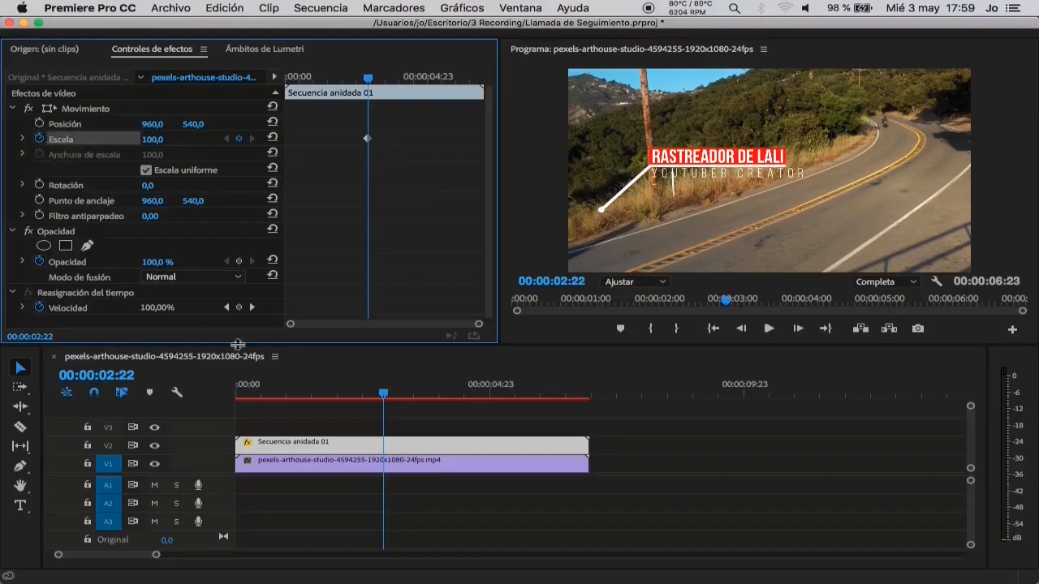
- Add a scale keyframe of 50 at 00:00:00:00 and play back the title's growth
{"action": "left_click_drag", "start_coordinate": [383, 391], "coordinate": [235, 387]}
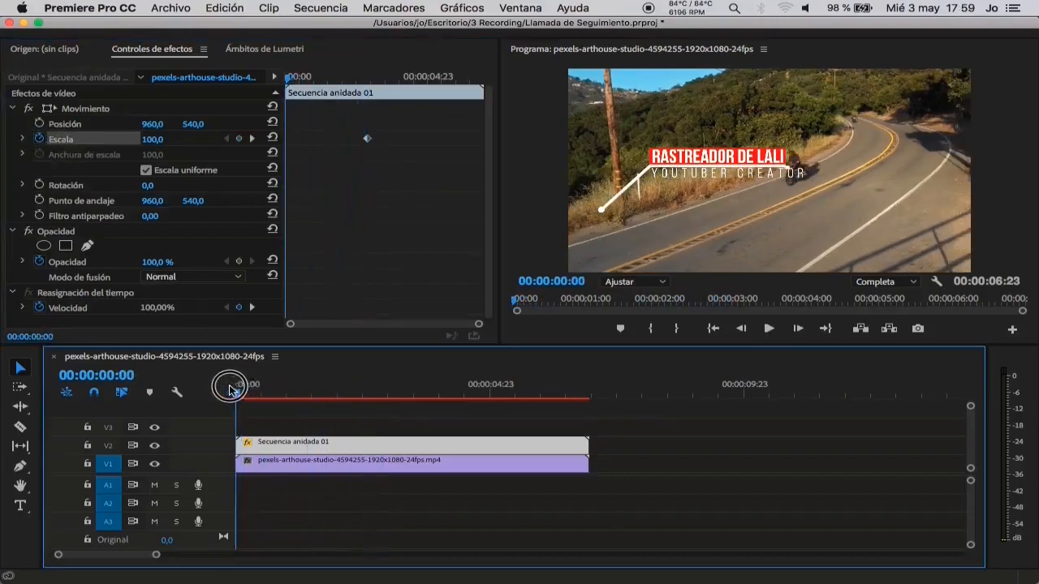
{"action": "left_click", "coordinate": [165, 139]}
{"action": "type", "text": "50"}
{"action": "key", "text": "Return"}
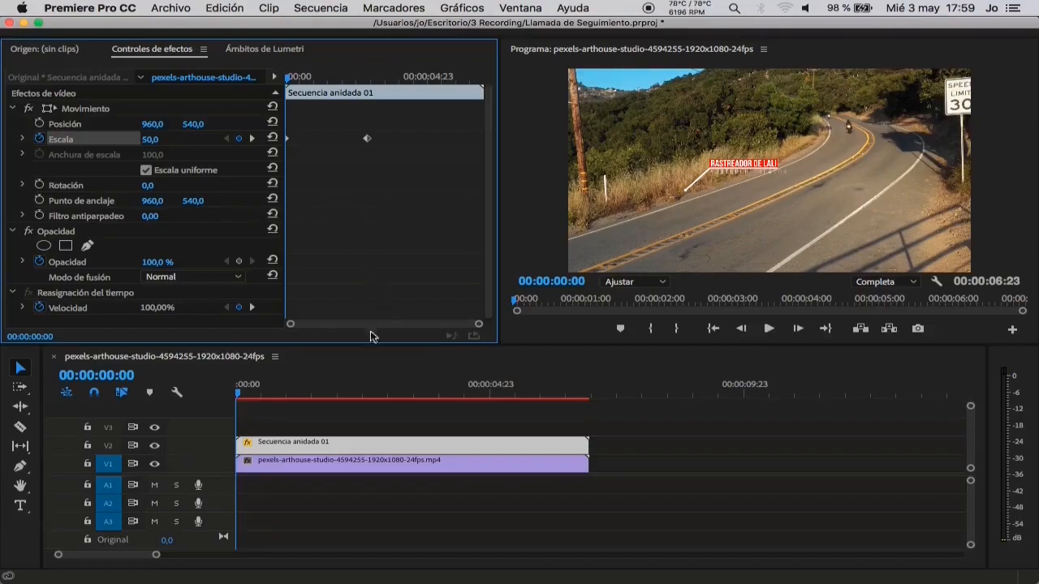
{"action": "left_click", "coordinate": [768, 328]}
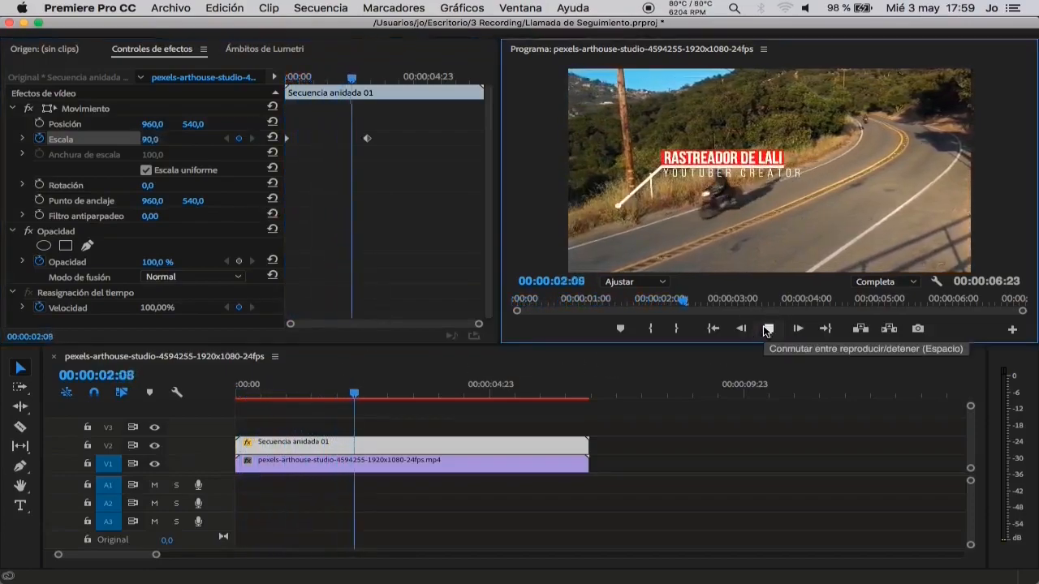
{"action": "left_click", "coordinate": [766, 328]}
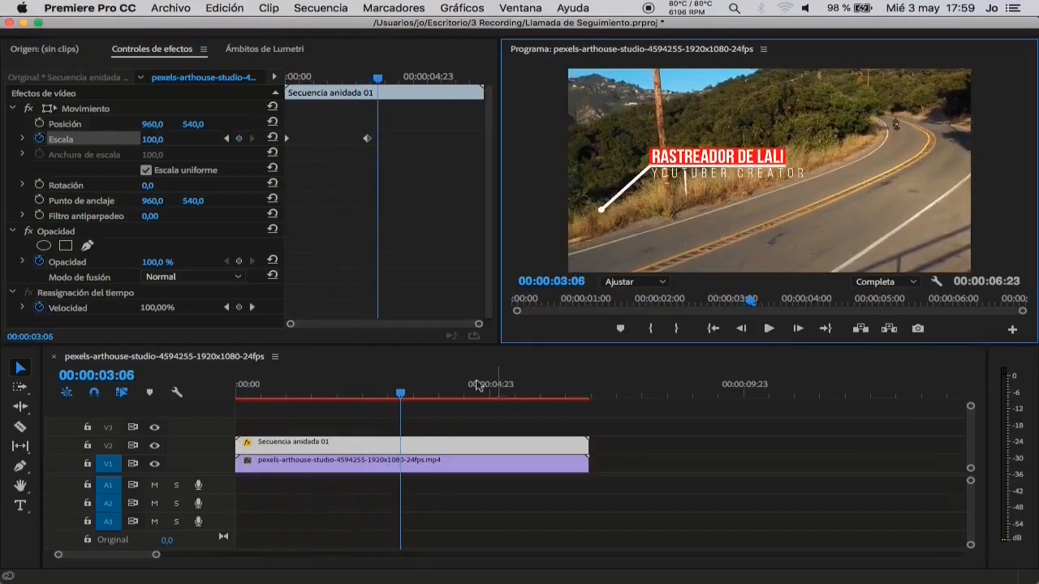
- Turn on position keyframing for the nested title at 00:00:00:00 and select its Motion effect to show the transform frame
{"action": "left_click_drag", "start_coordinate": [401, 395], "coordinate": [361, 397]}
{"action": "left_click_drag", "start_coordinate": [264, 398], "coordinate": [237, 395]}
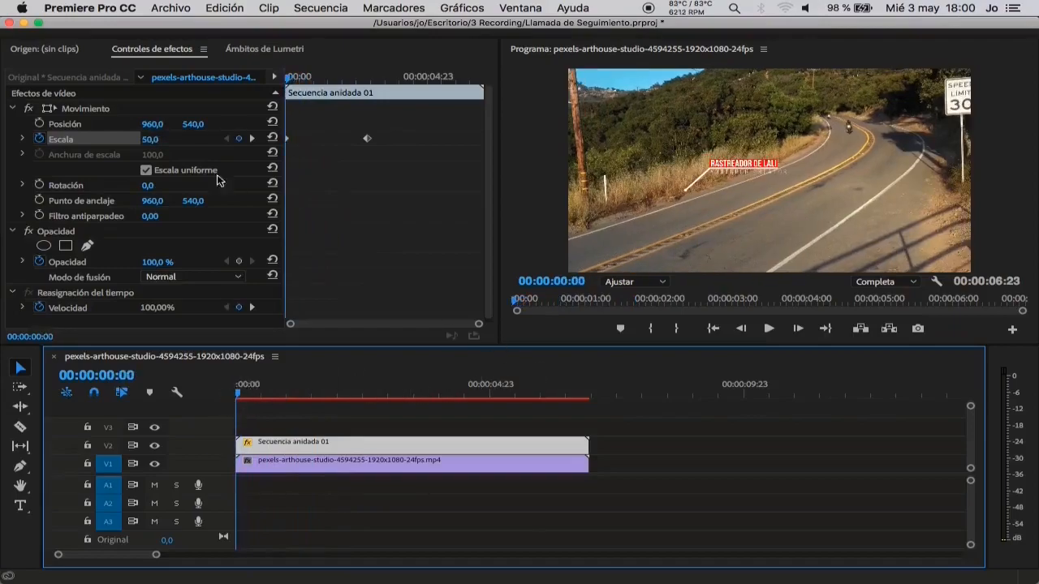
{"action": "left_click", "coordinate": [39, 124]}
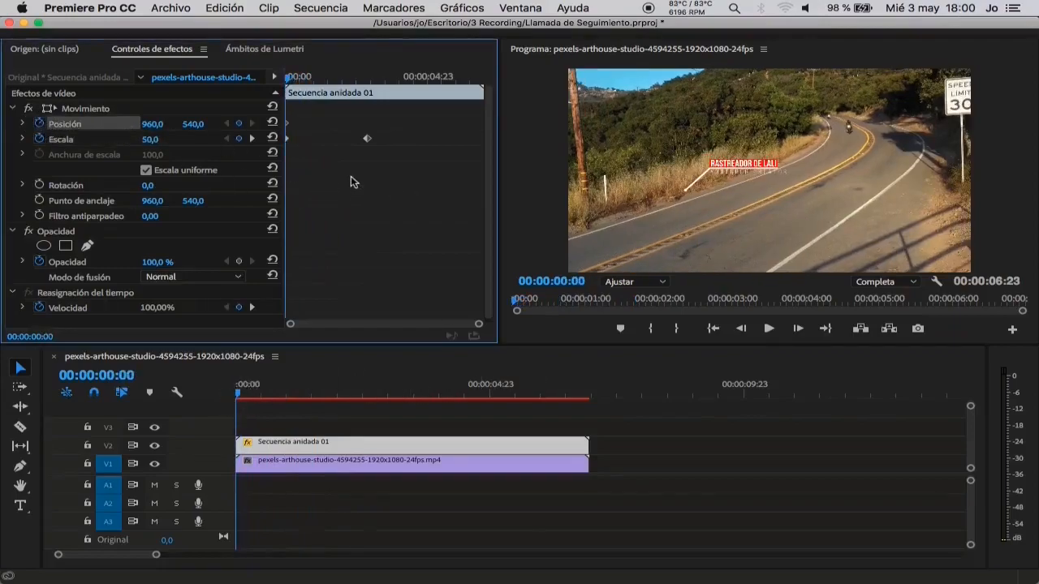
{"action": "left_click", "coordinate": [90, 113]}
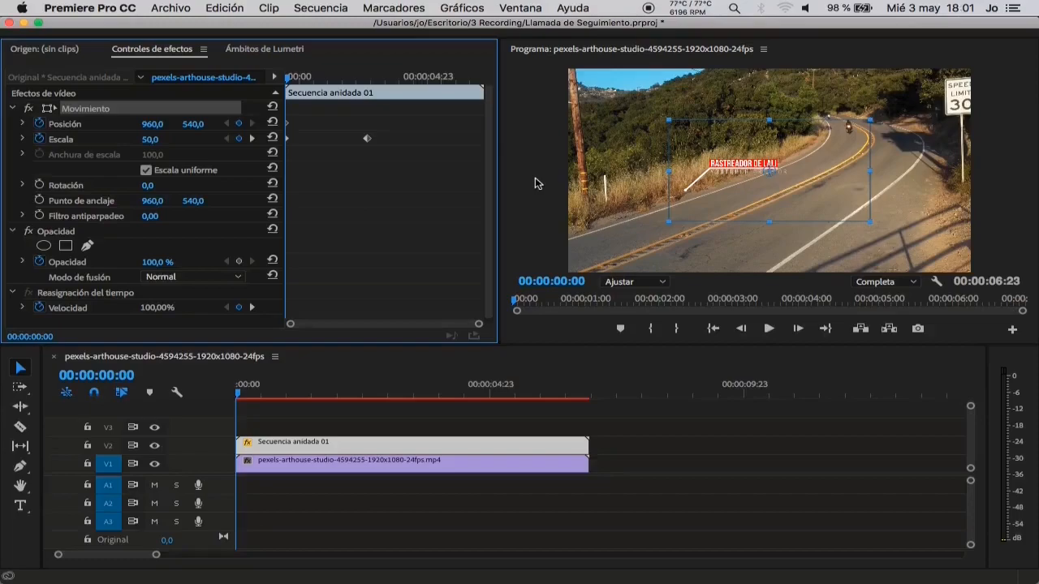
- Maximize the program monitor and move the title so its pointer dot sits on the motorcyclist in the first frame
{"action": "left_click", "coordinate": [560, 51]}
{"action": "left_click", "coordinate": [521, 8]}
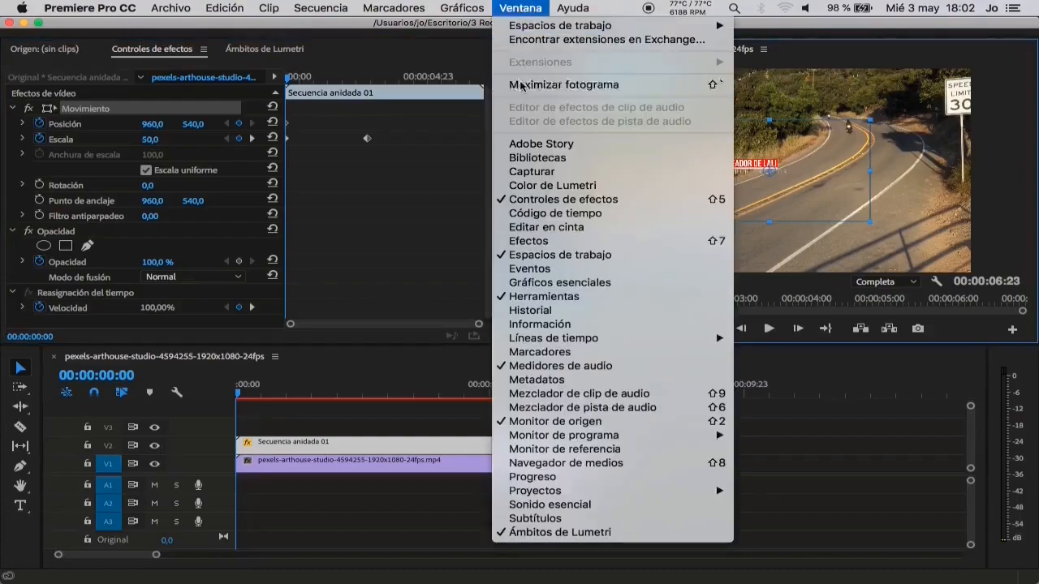
{"action": "left_click", "coordinate": [521, 84]}
{"action": "left_click_drag", "start_coordinate": [549, 225], "coordinate": [771, 102]}
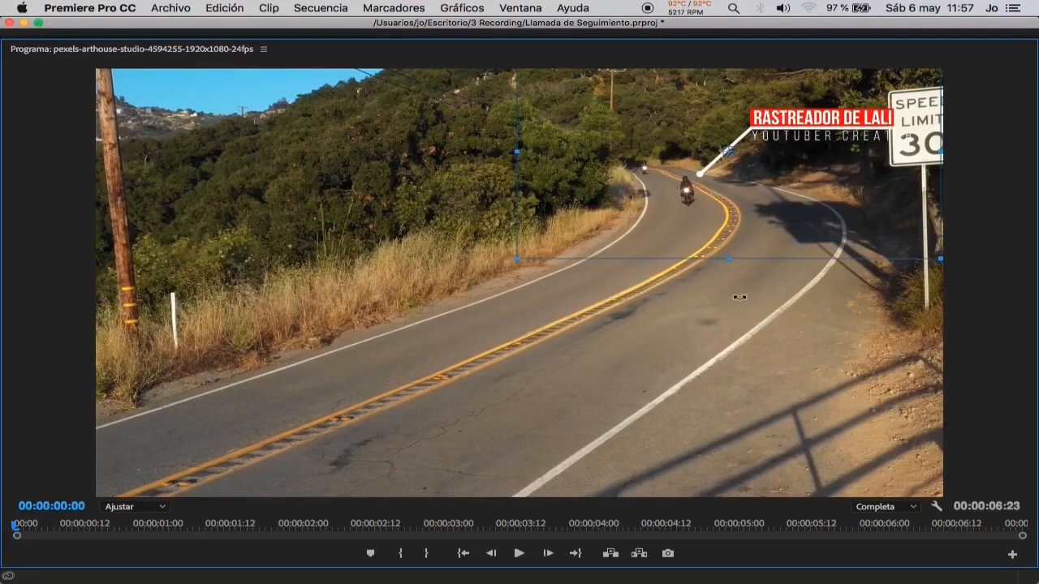
{"action": "left_click_drag", "start_coordinate": [754, 193], "coordinate": [739, 207]}
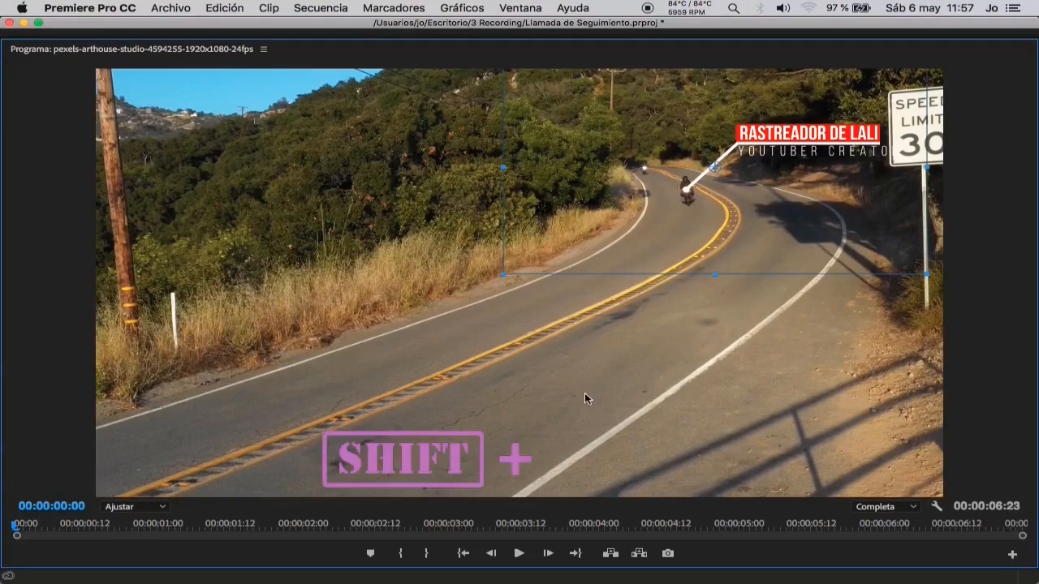
- Advance five frames at a time to 00:00:00:15, placing the pointer dot back on the motorcyclist at each stop
{"action": "left_click", "coordinate": [550, 554], "text": "shift"}
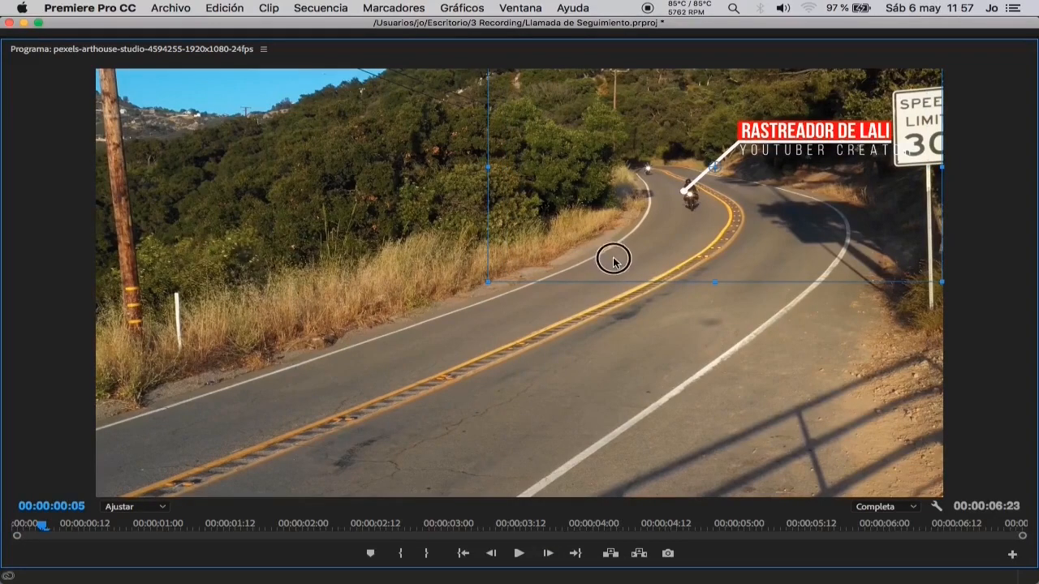
{"action": "left_click_drag", "start_coordinate": [614, 259], "coordinate": [612, 258]}
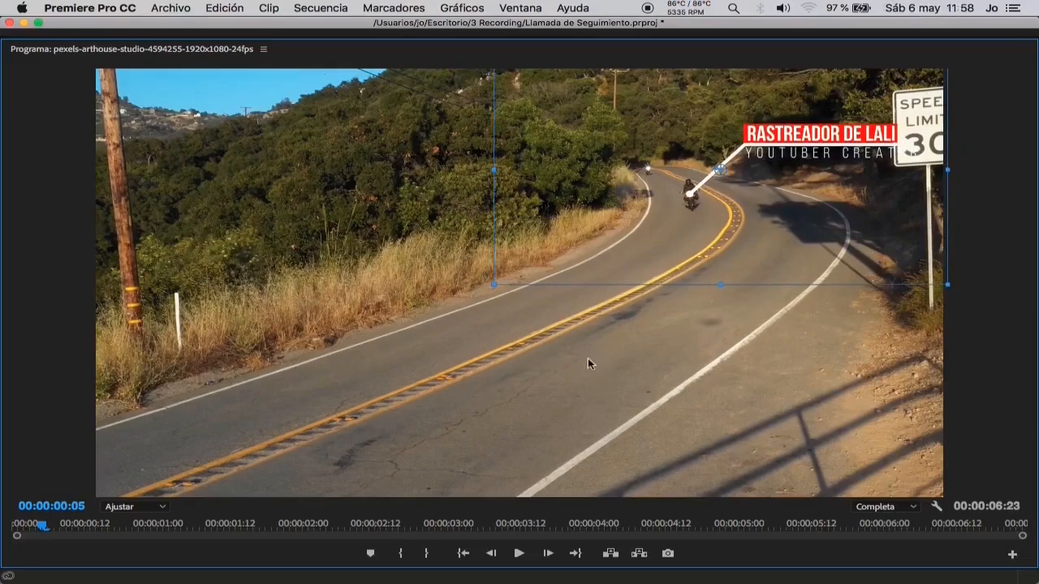
{"action": "left_click", "coordinate": [548, 553], "text": "shift"}
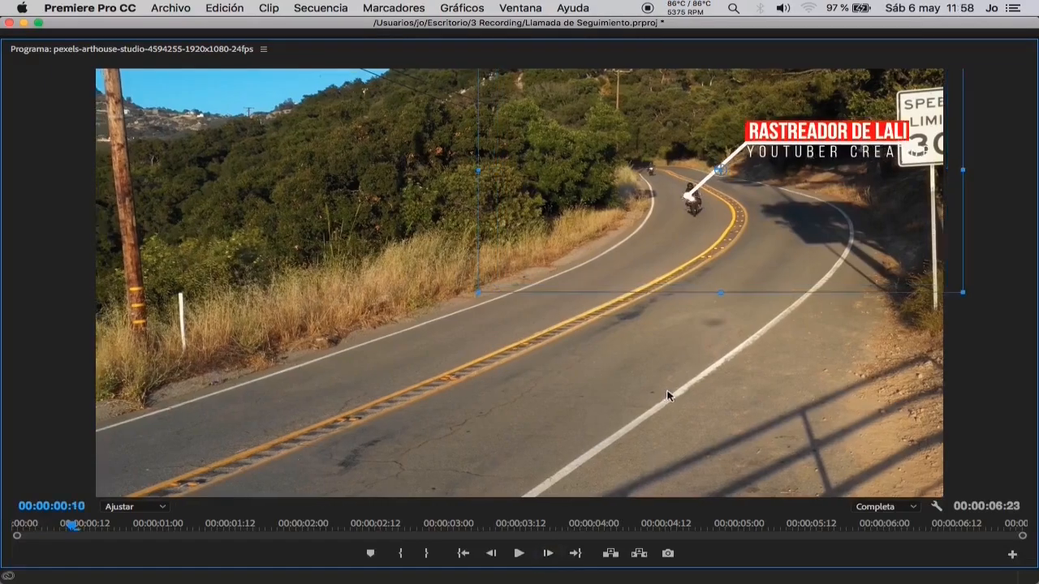
{"action": "left_click_drag", "start_coordinate": [614, 254], "coordinate": [621, 260]}
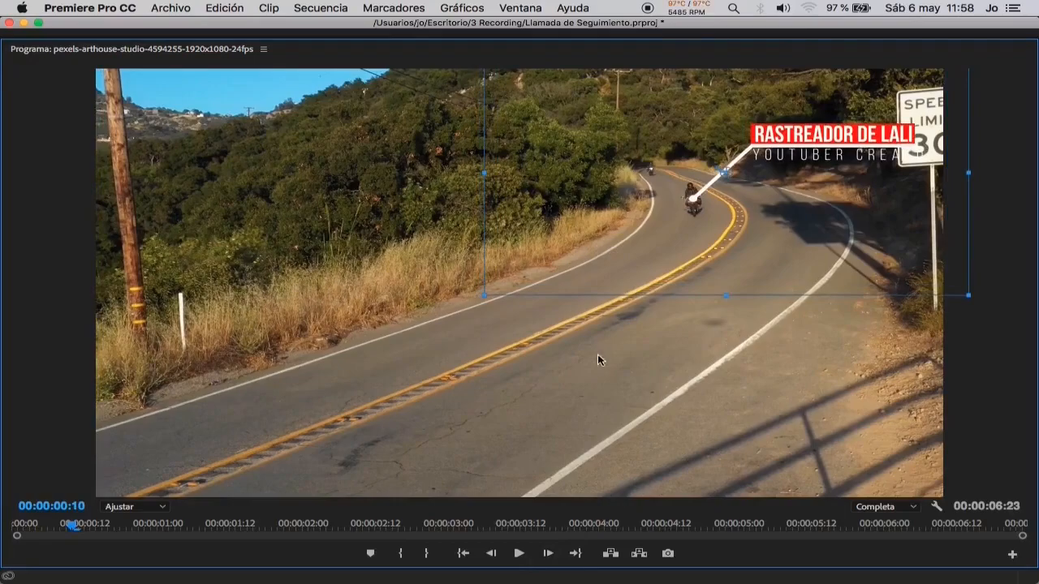
{"action": "left_click", "coordinate": [549, 554], "text": "shift"}
{"action": "left_click_drag", "start_coordinate": [676, 254], "coordinate": [682, 261]}
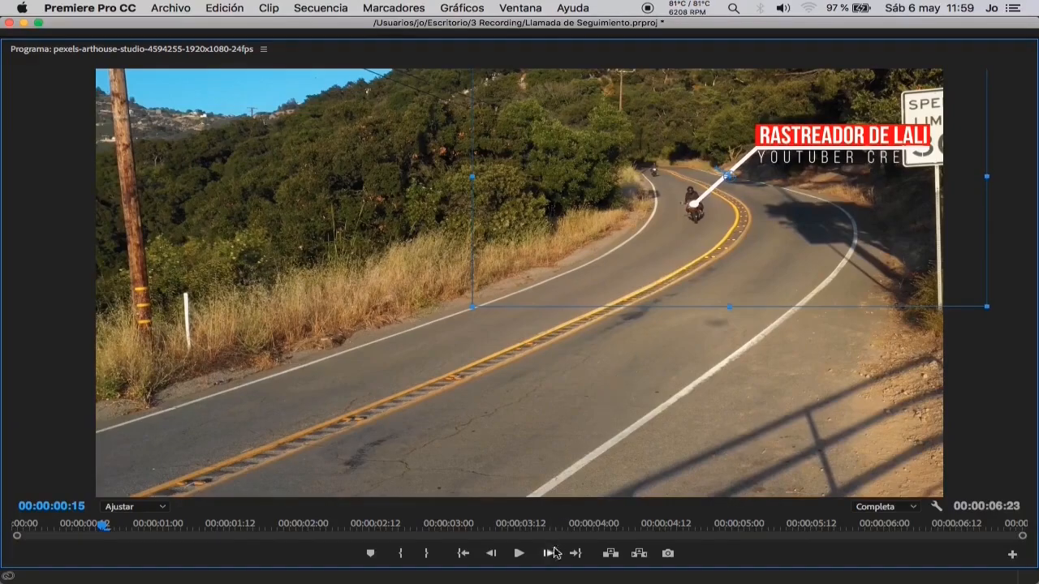
- Advance five frames at a time from 00:00:00:15 to 00:00:02:17, keeping the title's pointer dot on the motorcyclist at each stop
{"action": "key", "text": "shift+Right"}
{"action": "key", "text": "shift+Right"}
{"action": "key", "text": "shift+Right"}
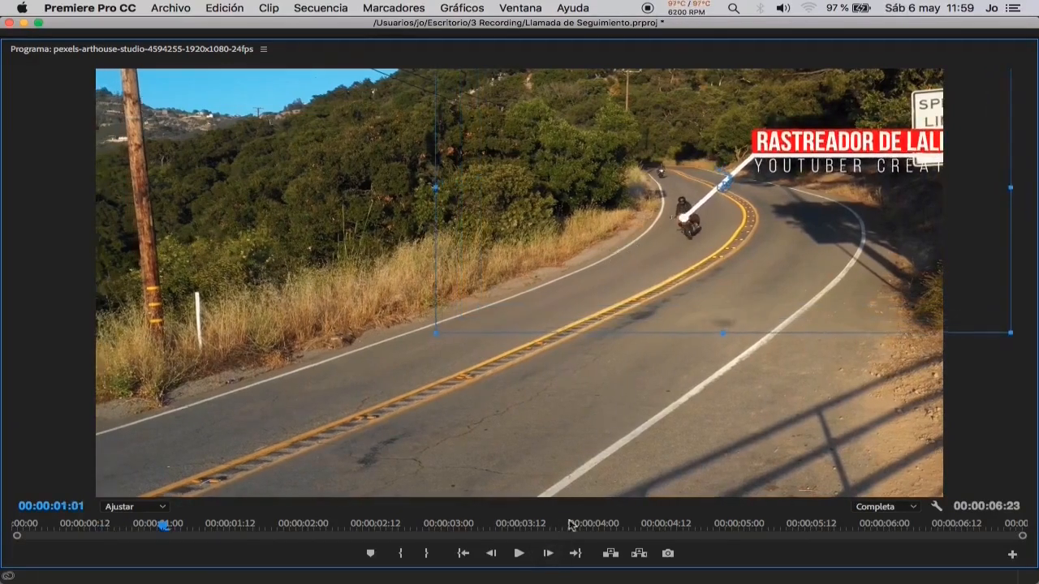
{"action": "key", "text": "shift+Right"}
{"action": "key", "text": "shift+Right"}
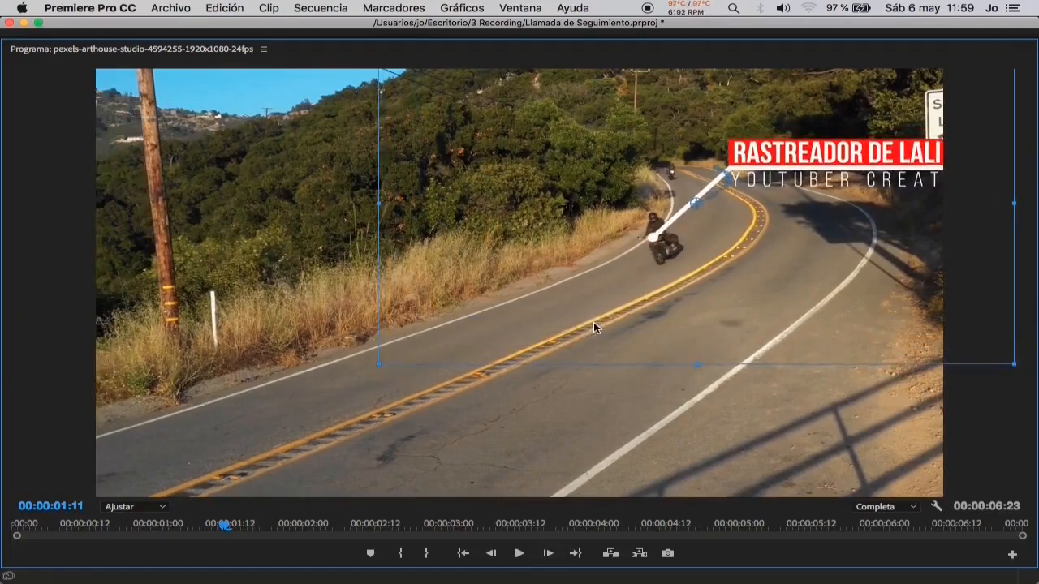
{"action": "key", "text": "shift+Right"}
{"action": "key", "text": "shift+Right"}
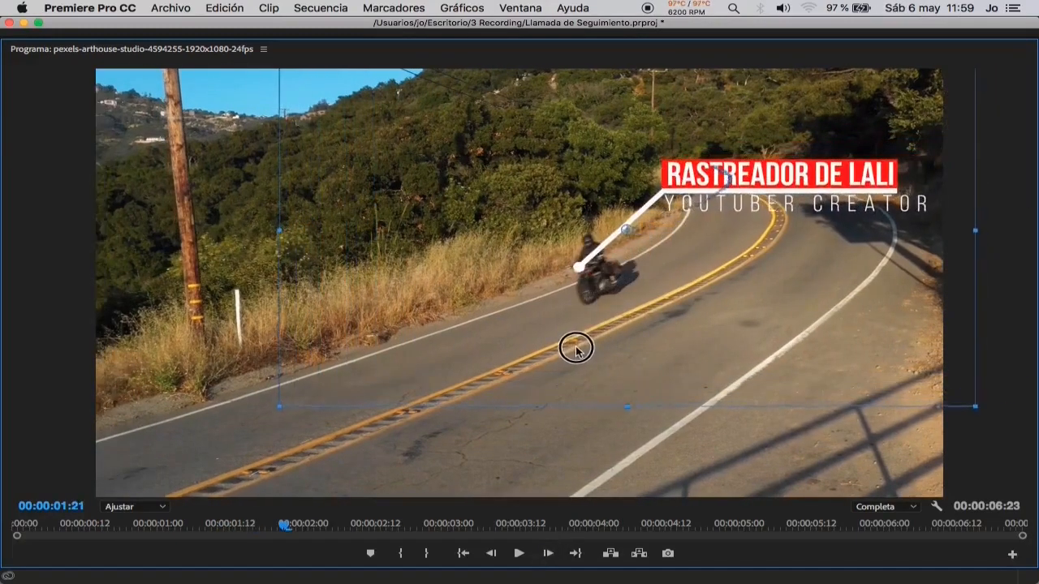
{"action": "key", "text": "shift+Right"}
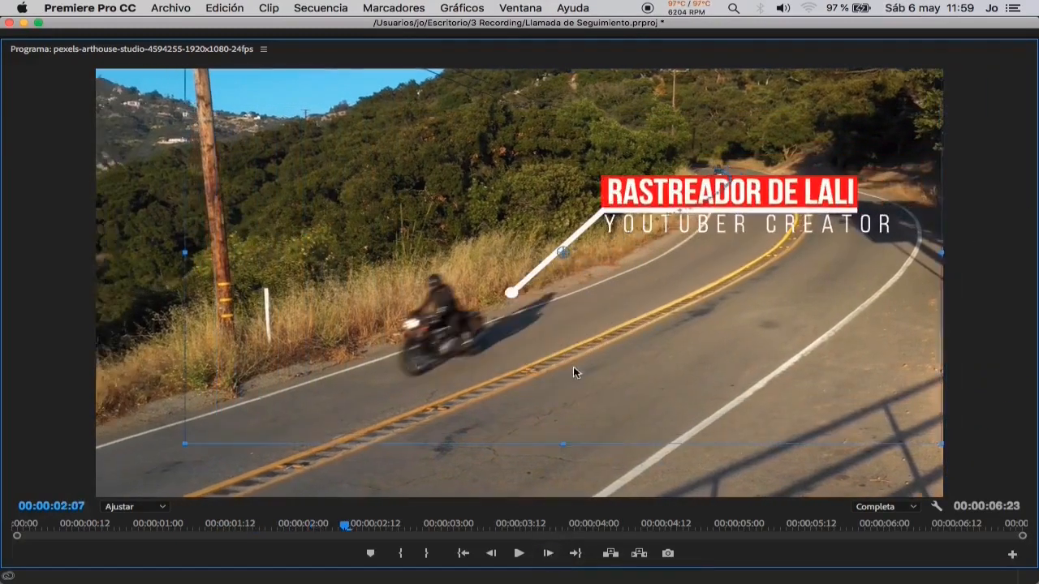
{"action": "key", "text": "shift+Right"}
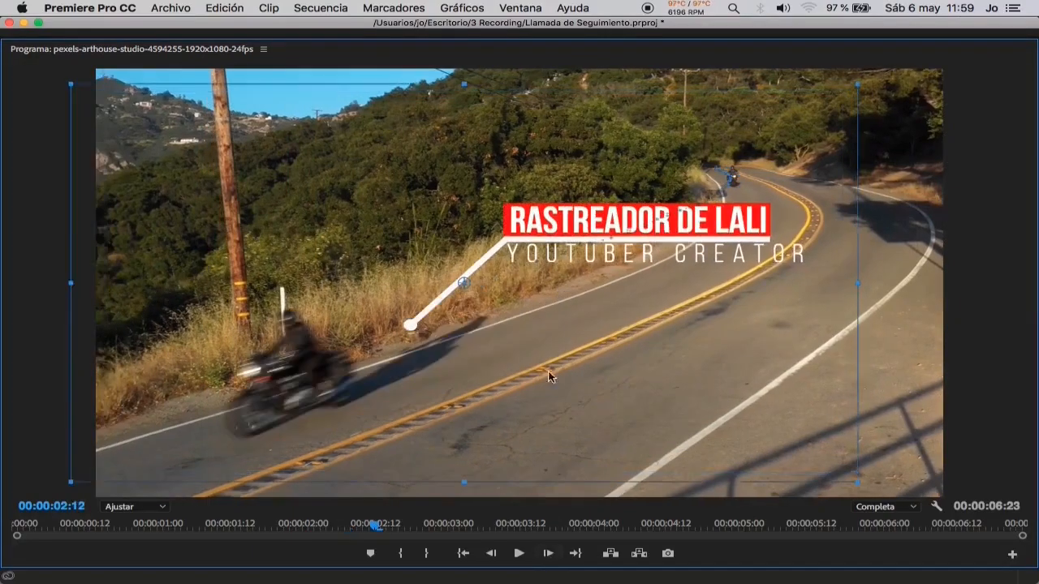
{"action": "key", "text": "shift+Right"}
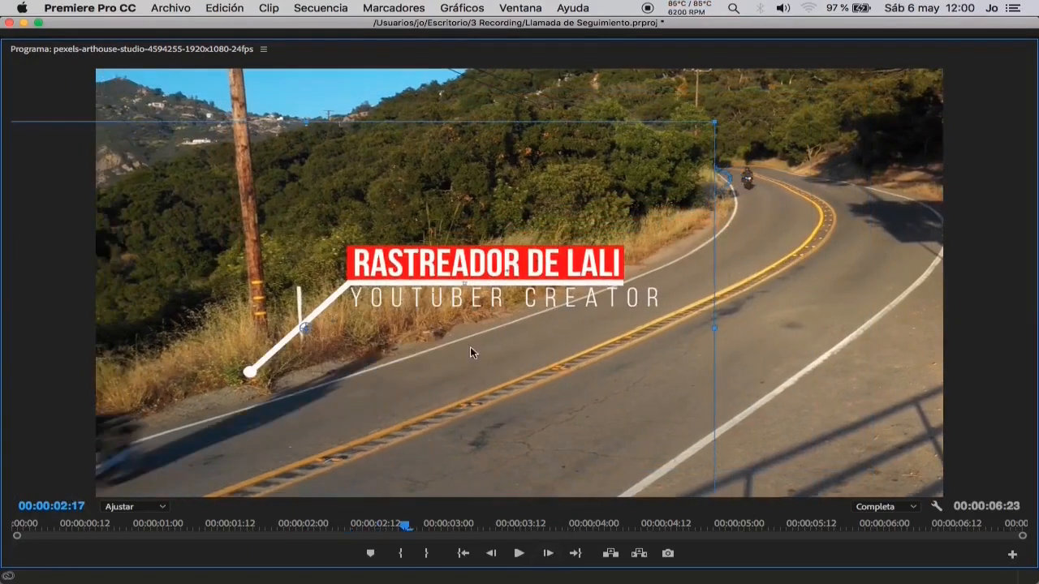
- At 00:00:02:17, move the title fully out past the left edge of the frame and restore the program monitor's normal size
{"action": "left_click_drag", "start_coordinate": [303, 364], "coordinate": [246, 380]}
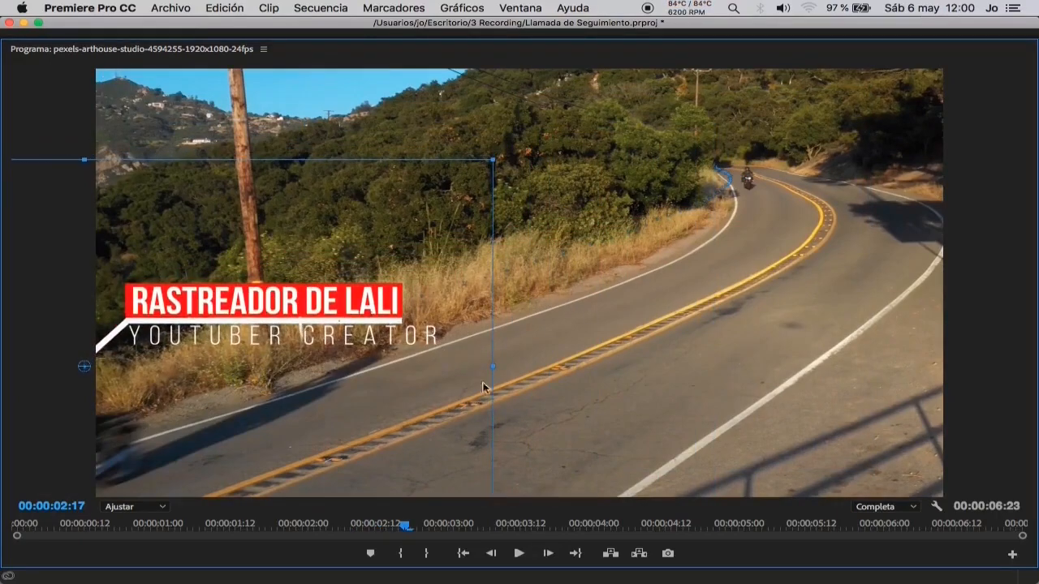
{"action": "left_click", "coordinate": [551, 555]}
{"action": "left_click", "coordinate": [550, 554]}
{"action": "left_click_drag", "start_coordinate": [456, 295], "coordinate": [84, 331]}
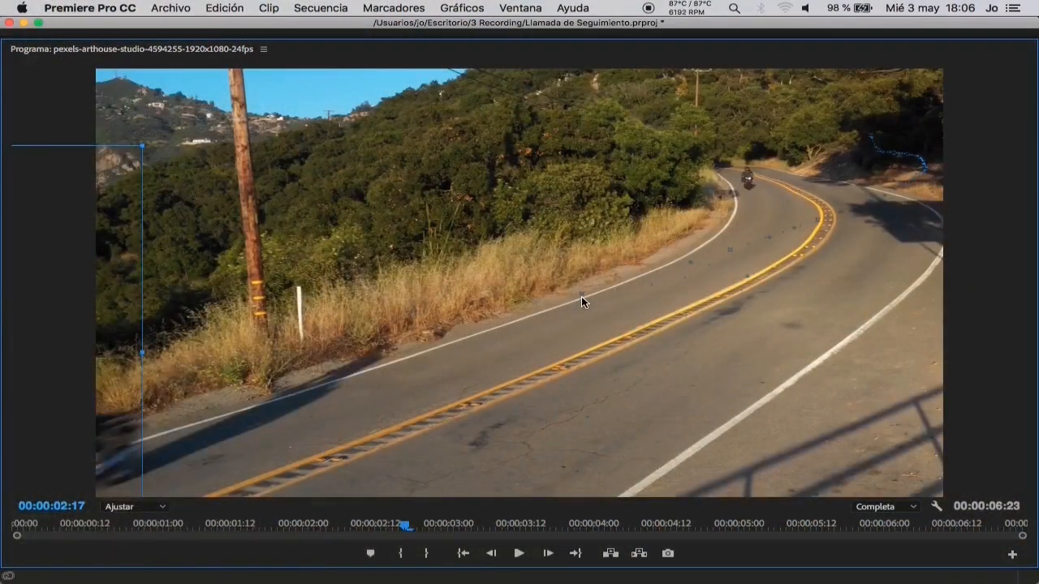
{"action": "left_click", "coordinate": [524, 8]}
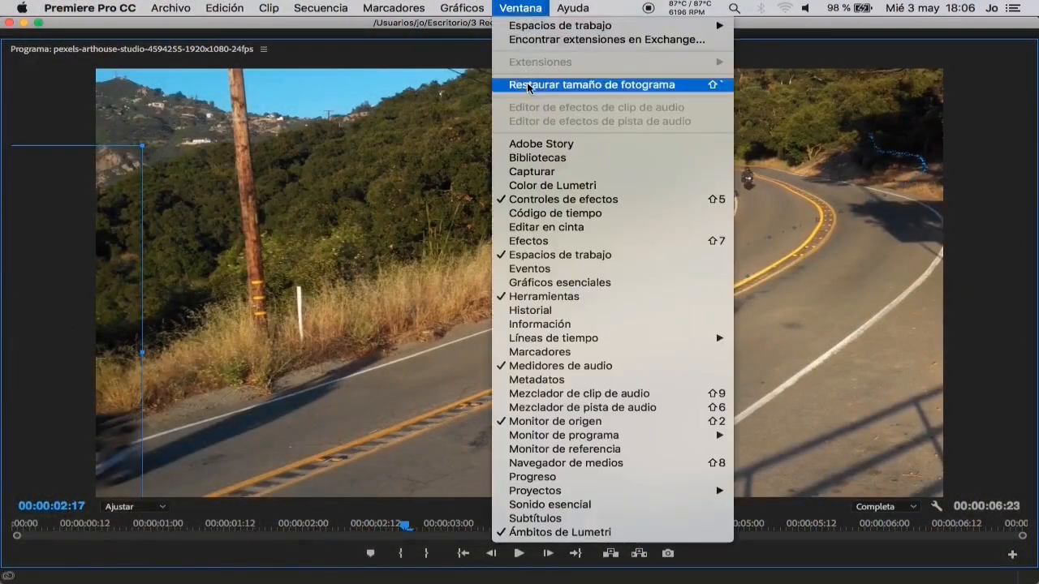
{"action": "key", "text": "Return"}
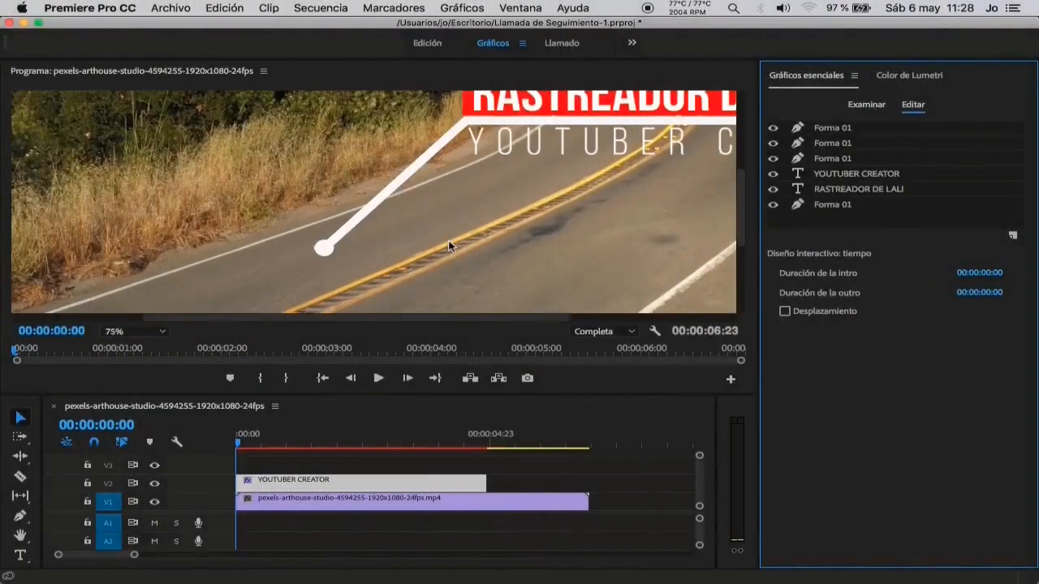
- Duplicate the white dot shape at the end of the pointer line and move the copy onto the road at about 1136, 670
{"action": "left_click", "coordinate": [326, 247]}
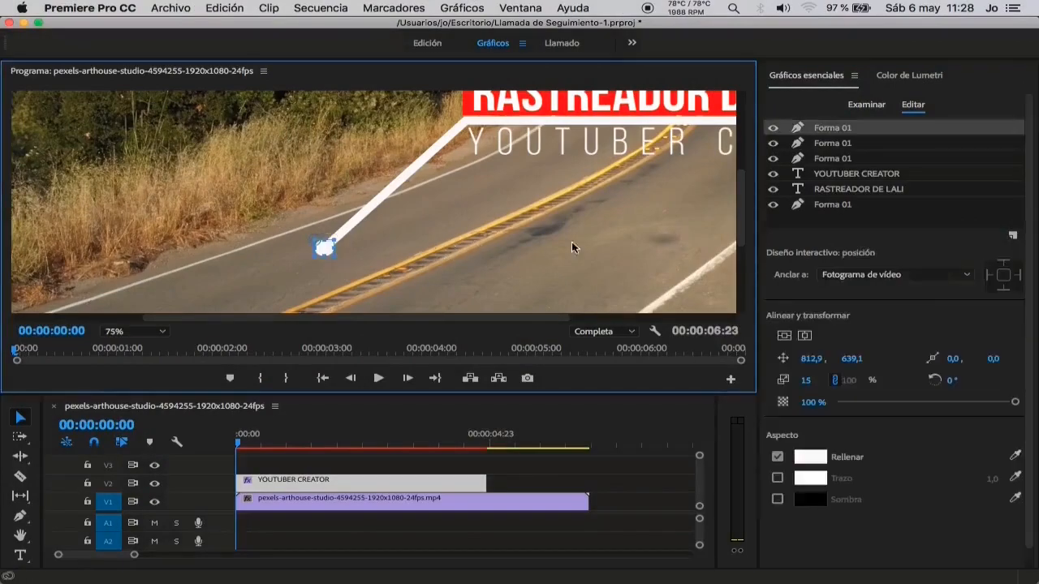
{"action": "right_click", "coordinate": [825, 131]}
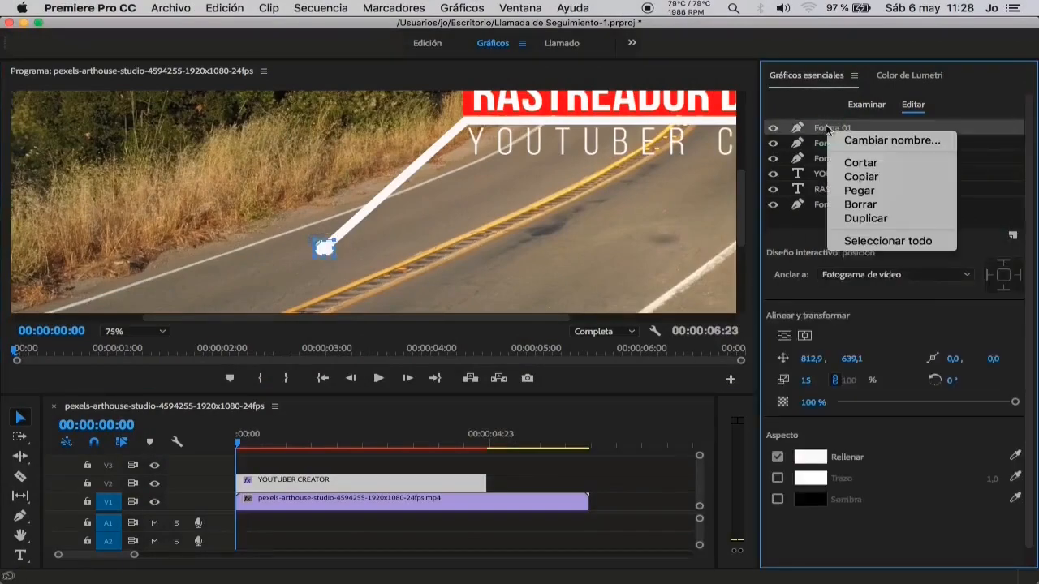
{"action": "left_click", "coordinate": [849, 219]}
{"action": "left_click_drag", "start_coordinate": [327, 249], "coordinate": [522, 264]}
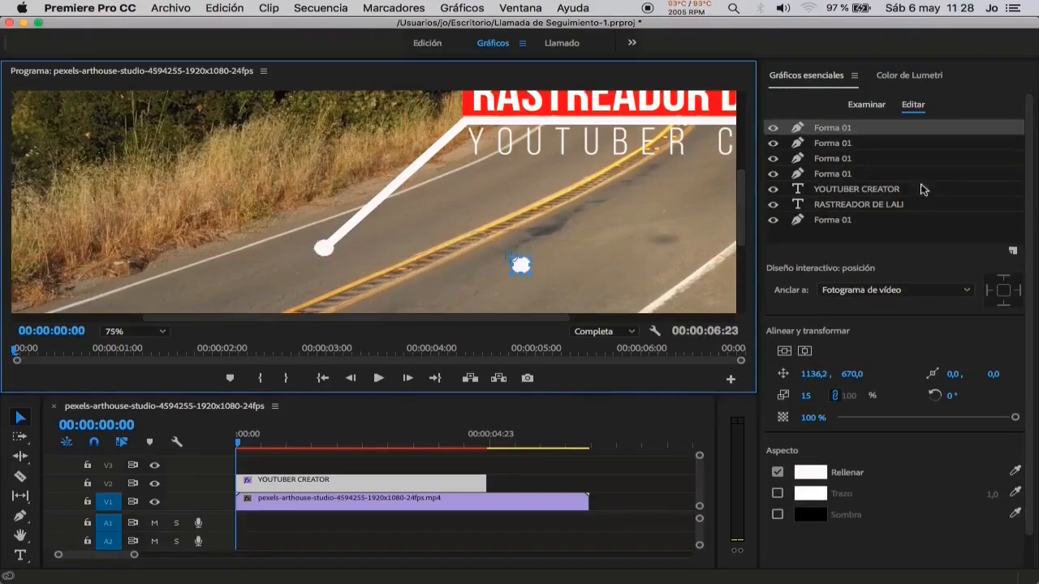
- Rename the duplicated dot layer as PUNTO
{"action": "right_click", "coordinate": [840, 131]}
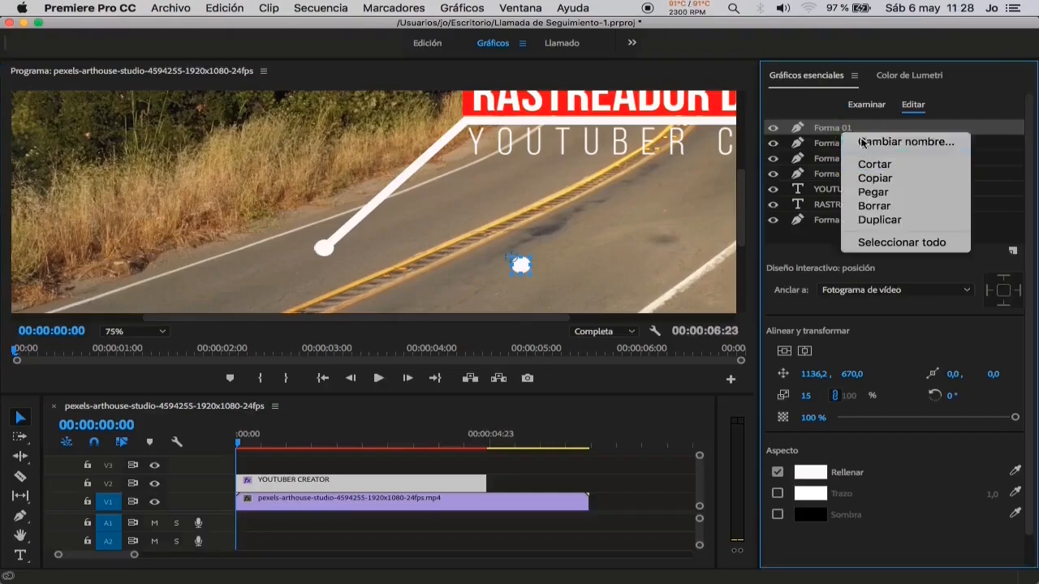
{"action": "left_click", "coordinate": [863, 144]}
{"action": "type", "text": "PUNTO"}
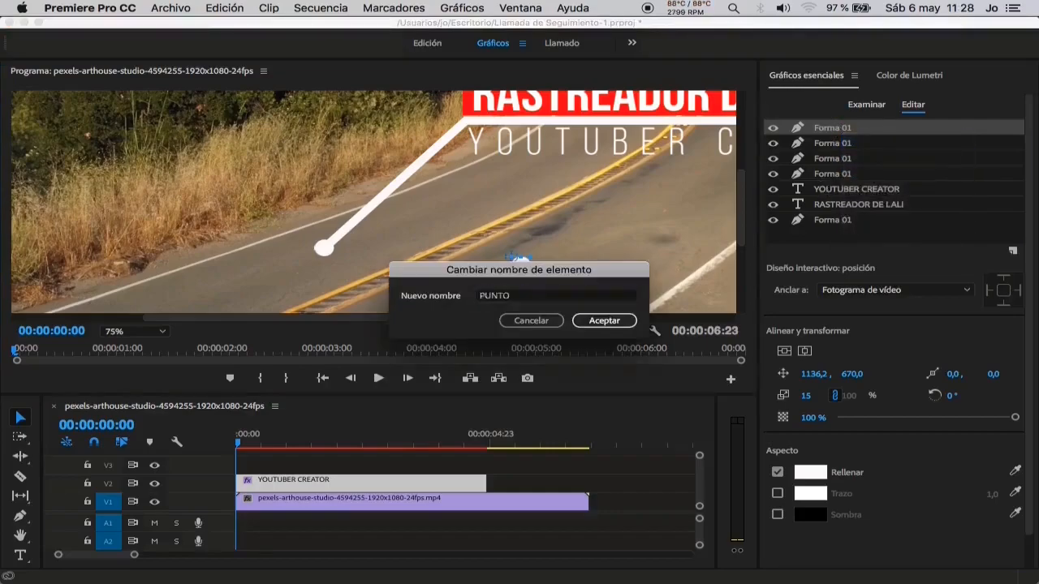
{"action": "key", "text": "Return"}
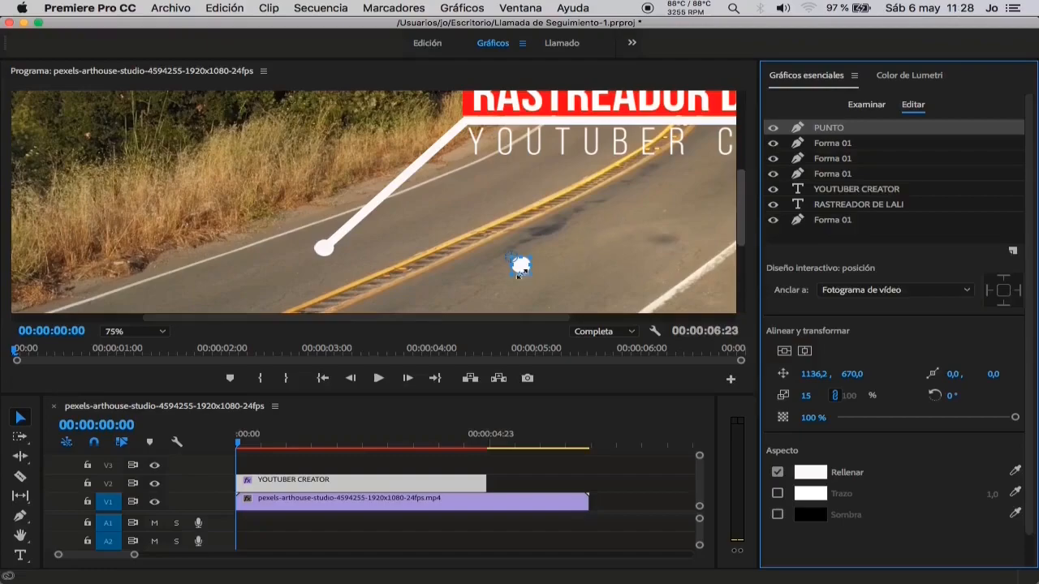
- Duplicate the PUNTO layer and rename the upper copy as ANILLO
{"action": "right_click", "coordinate": [828, 130]}
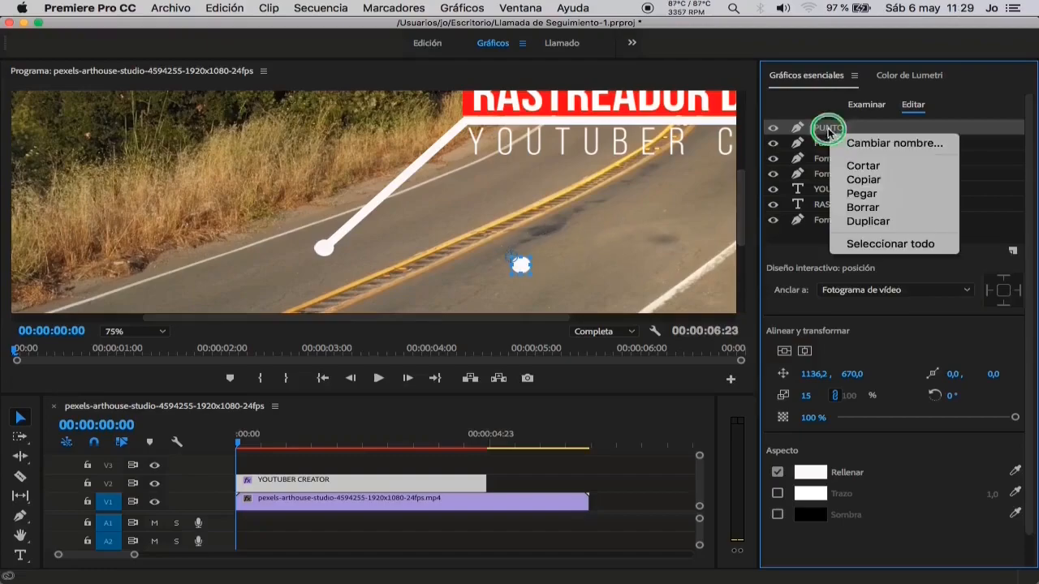
{"action": "left_click", "coordinate": [863, 221]}
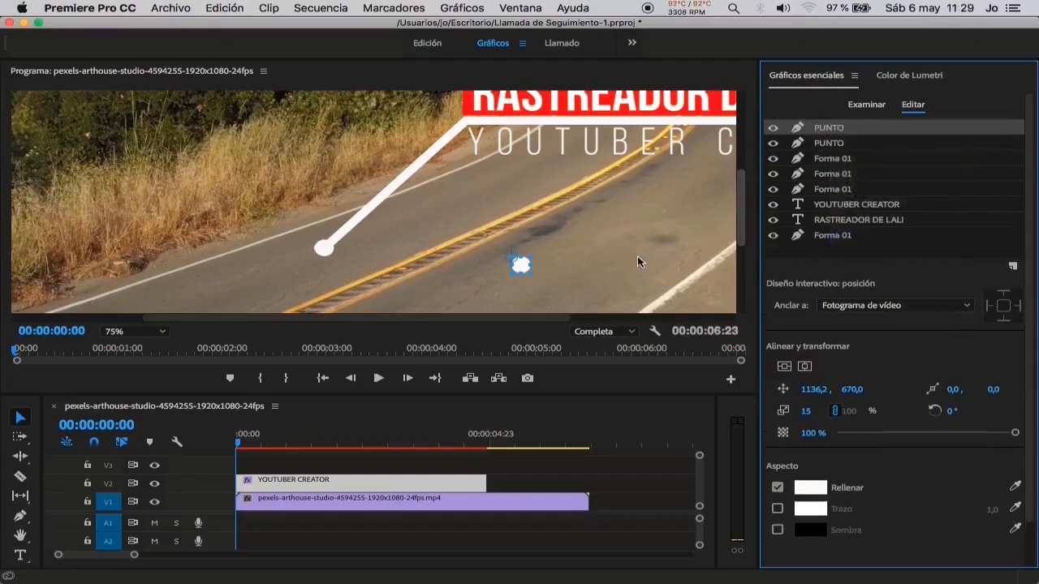
{"action": "right_click", "coordinate": [837, 134]}
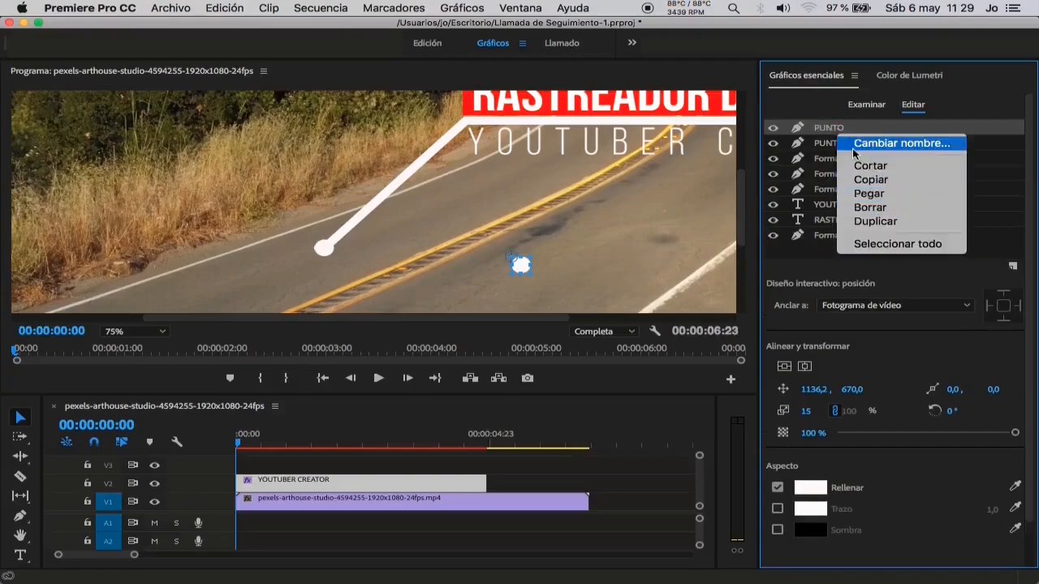
{"action": "left_click", "coordinate": [857, 145]}
{"action": "type", "text": "ANILLO"}
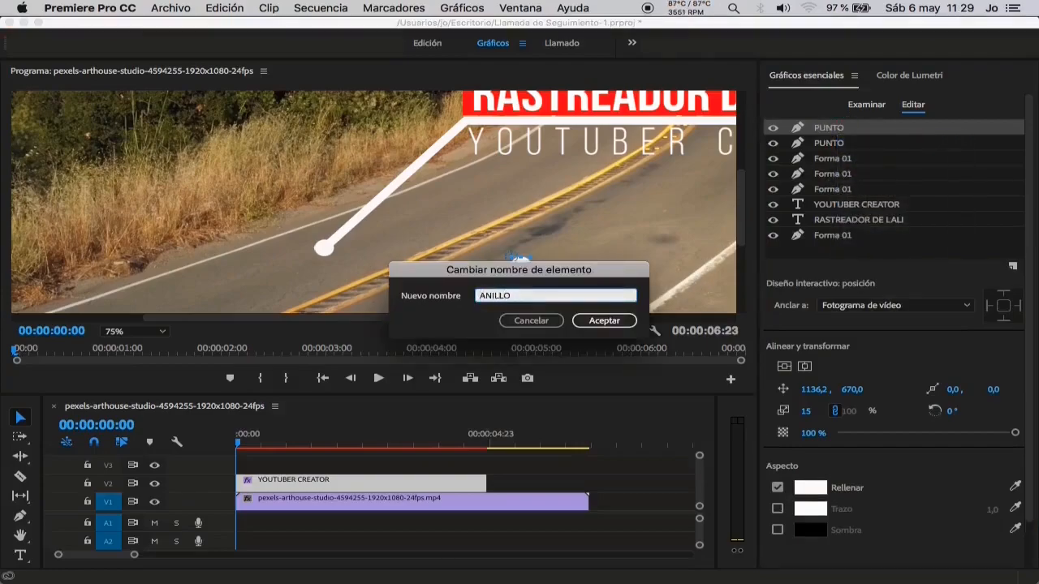
{"action": "key", "text": "Return"}
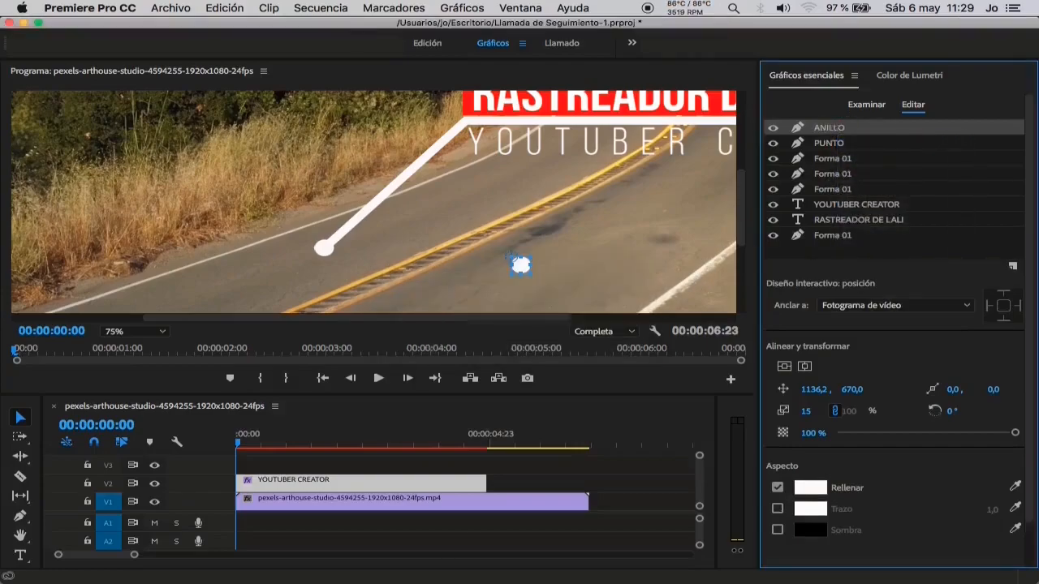
- Set the scale of the ANILLO shape to 30 and center it over the PUNTO dot
{"action": "left_click", "coordinate": [805, 410]}
{"action": "type", "text": "30"}
{"action": "key", "text": "Return"}
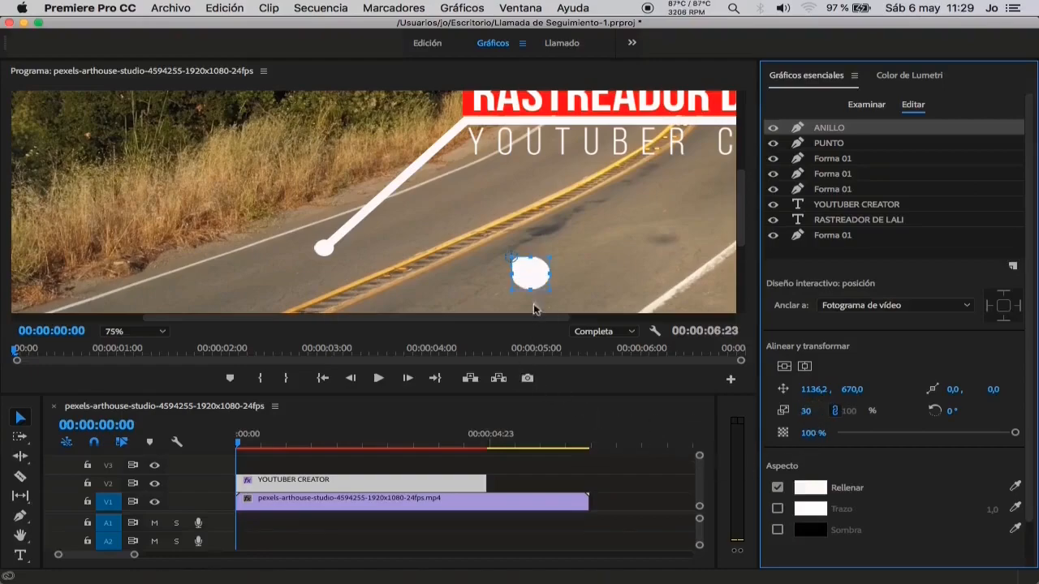
{"action": "left_click_drag", "start_coordinate": [534, 278], "coordinate": [525, 269]}
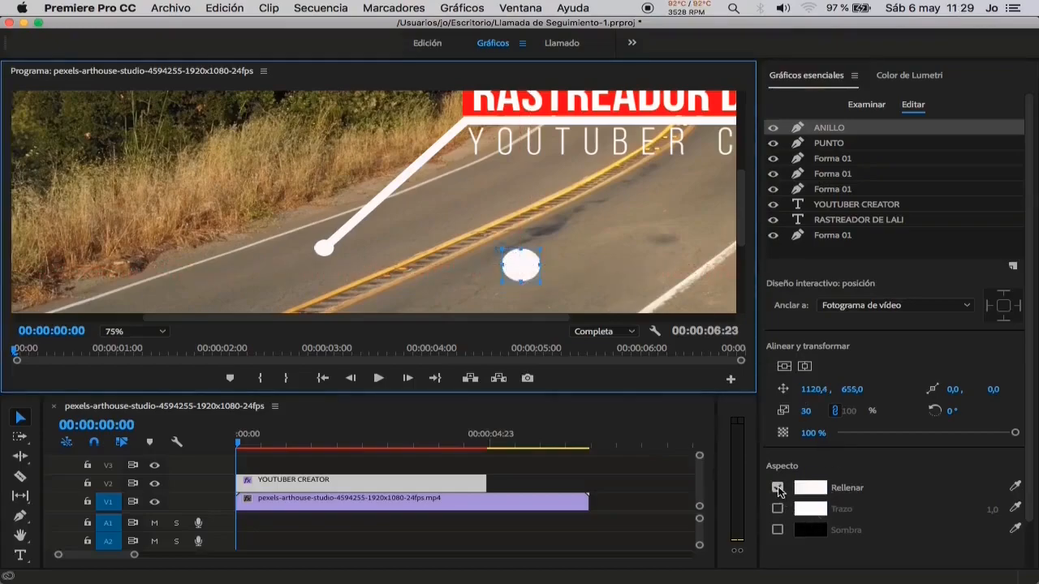
- Turn ANILLO into a ring by disabling its fill and enabling a white stroke with a width of 20
{"action": "left_click", "coordinate": [778, 488]}
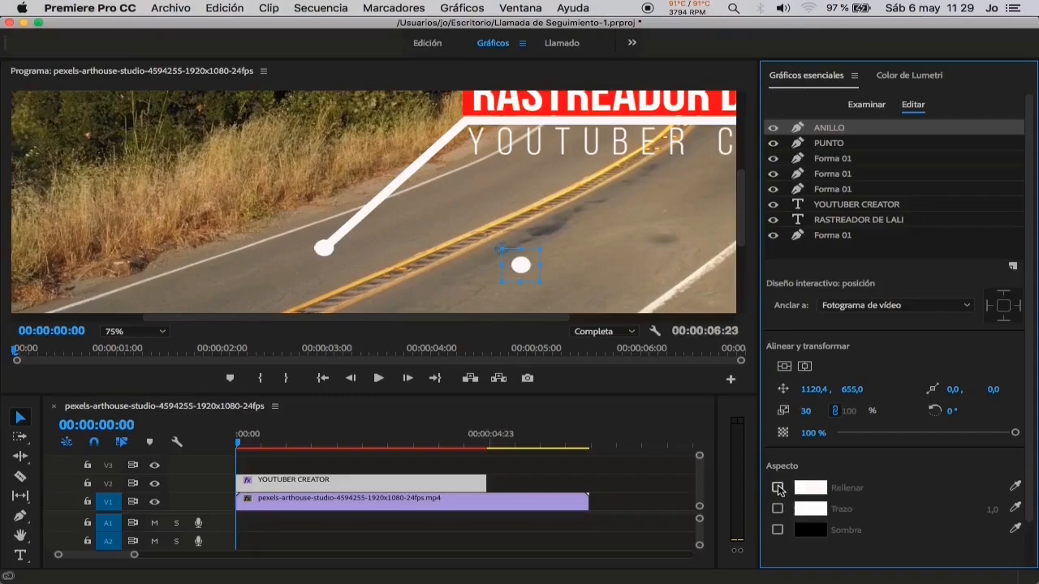
{"action": "left_click", "coordinate": [777, 509]}
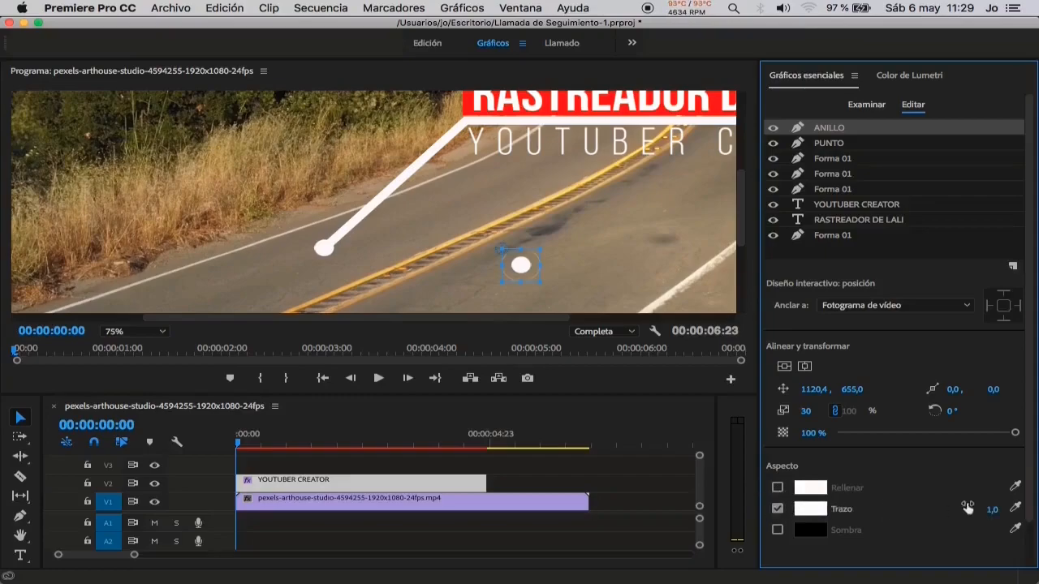
{"action": "left_click", "coordinate": [992, 510]}
{"action": "type", "text": "20"}
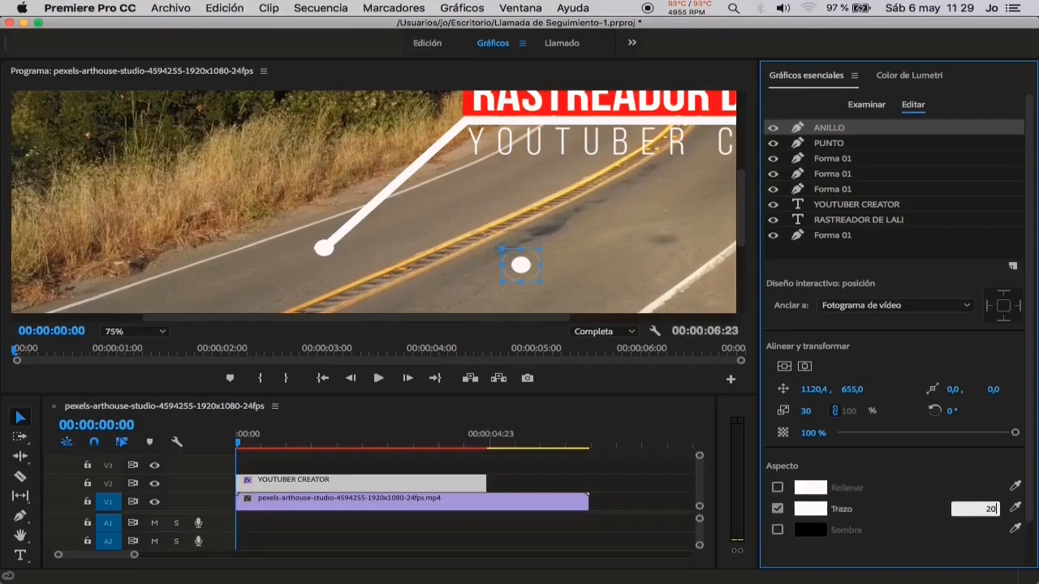
{"action": "key", "text": "Return"}
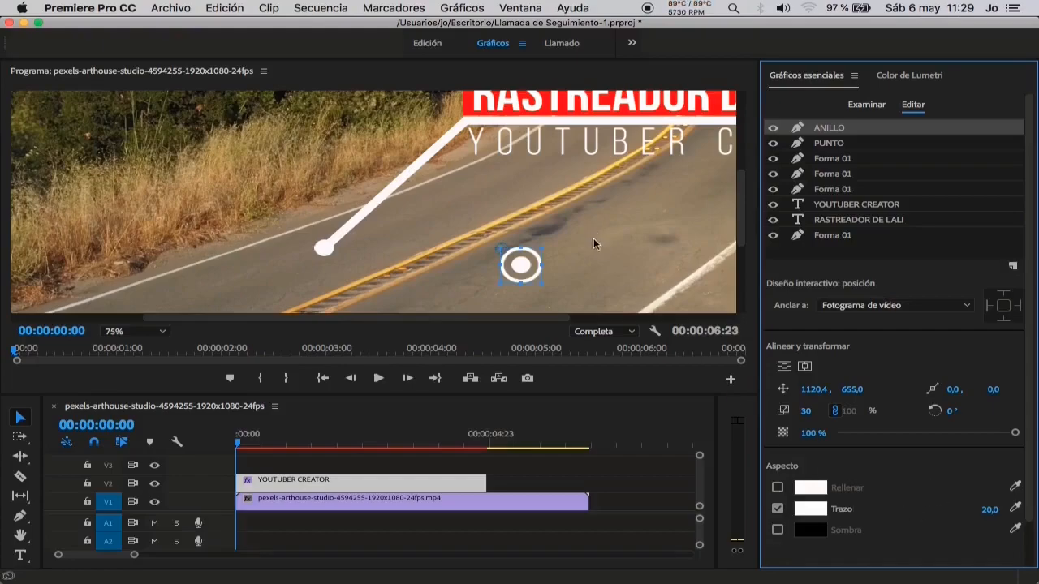
- Move the original dot away from the pointer line and place ANILLO and PUNTO together at the line's lower end
{"action": "left_click_drag", "start_coordinate": [325, 250], "coordinate": [194, 265]}
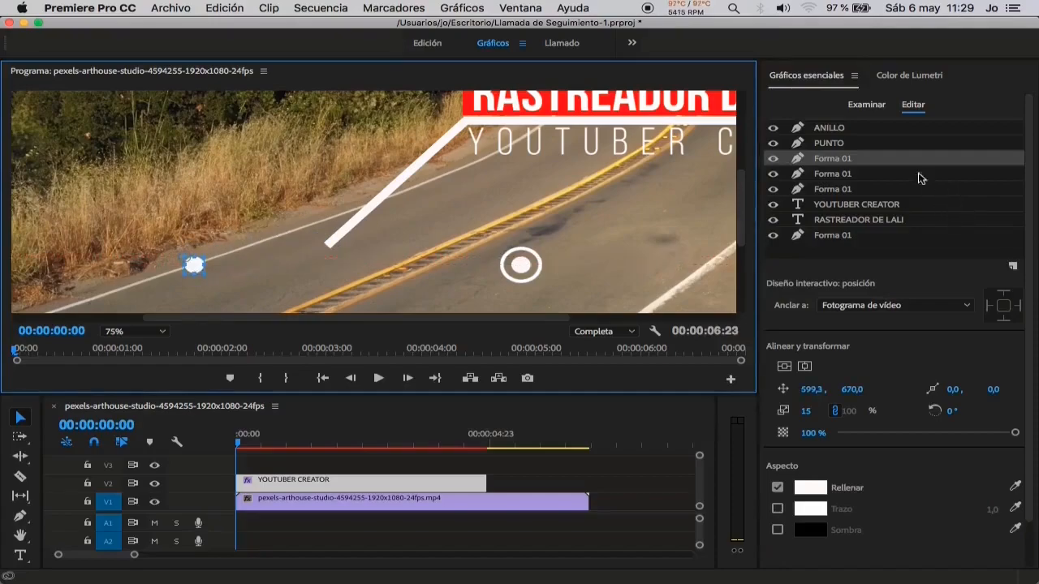
{"action": "left_click", "coordinate": [839, 130]}
{"action": "left_click", "coordinate": [836, 145], "text": "shift"}
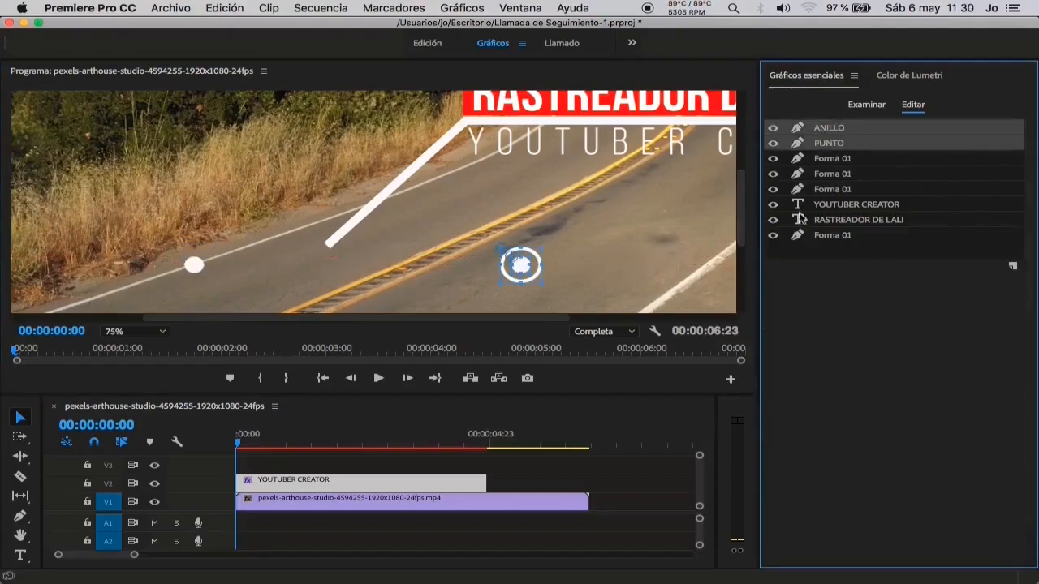
{"action": "left_click_drag", "start_coordinate": [521, 266], "coordinate": [315, 258]}
{"action": "left_click", "coordinate": [462, 266]}
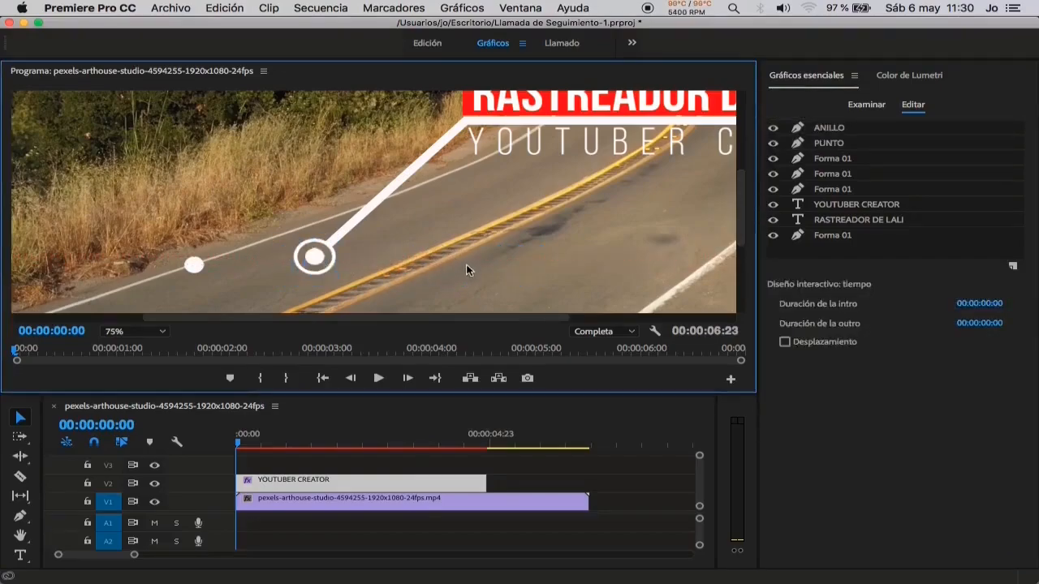